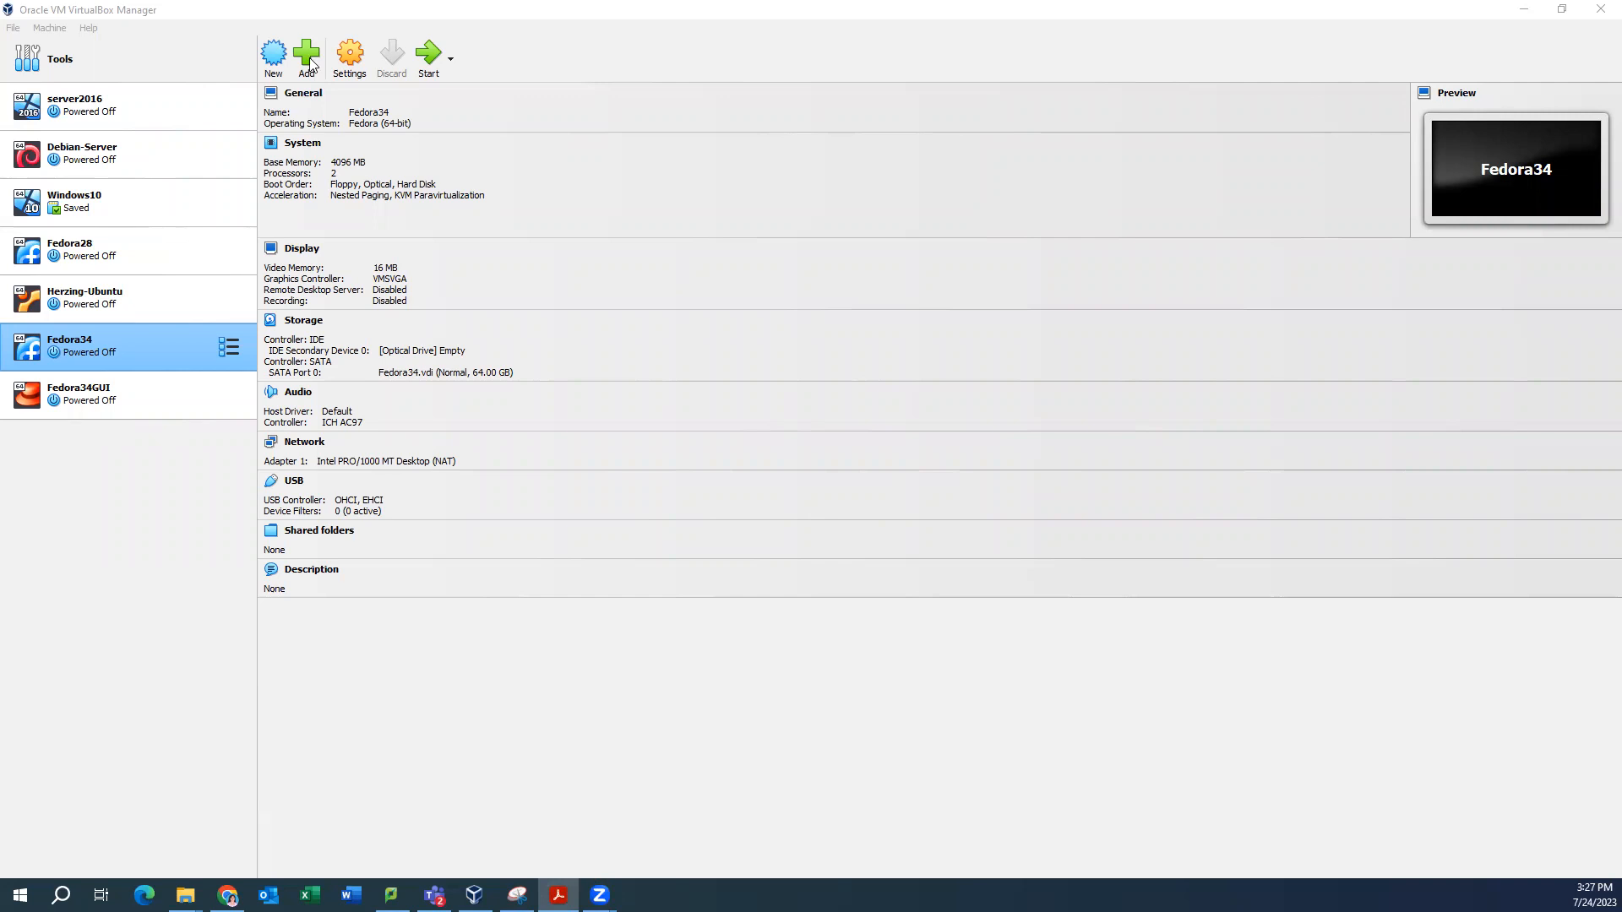
Start creating a new virtual machine and name it Fedora28GUI
{"action": "left_click", "coordinate": [277, 63]}
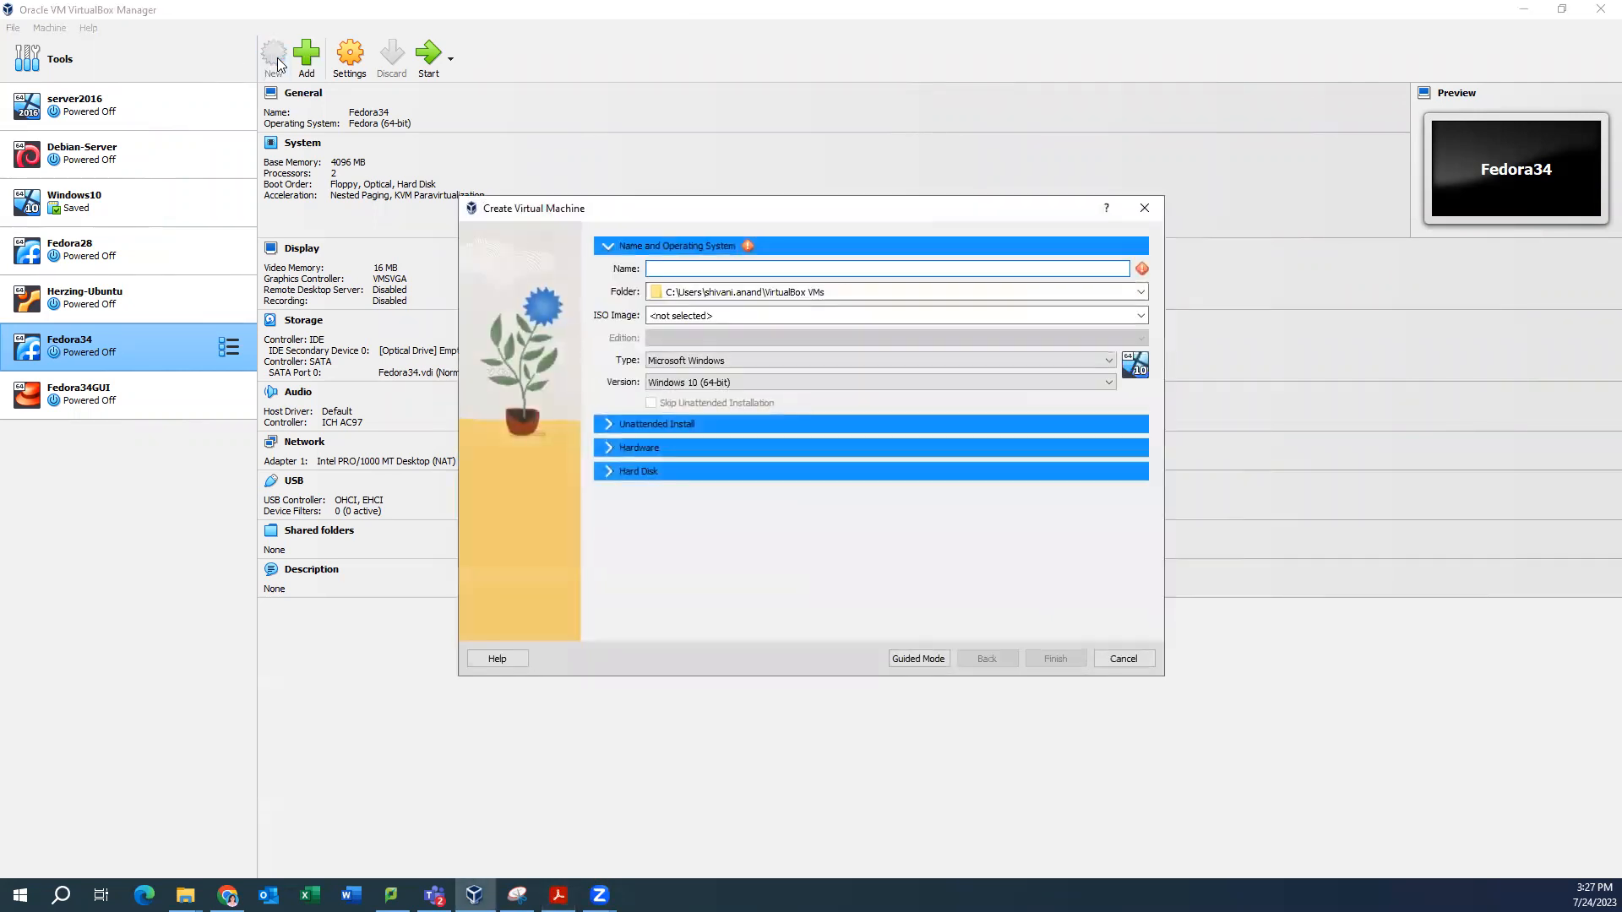
{"action": "type", "text": "D"}
{"action": "key", "text": "BackSpace"}
{"action": "type", "text": "Fed"}
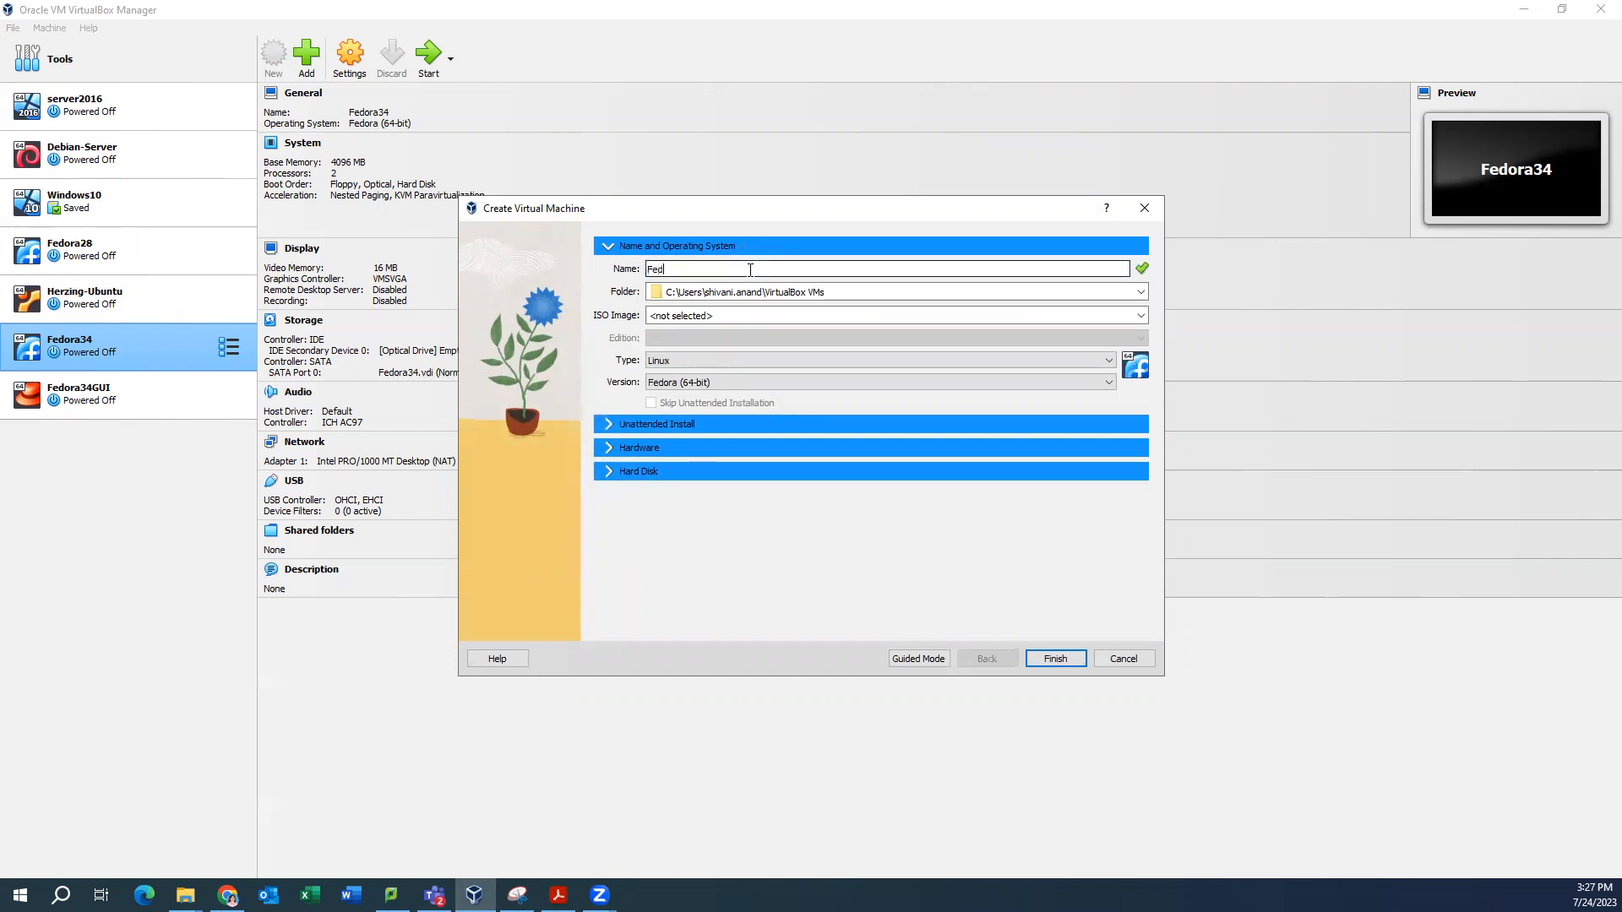
{"action": "type", "text": "ora28"}
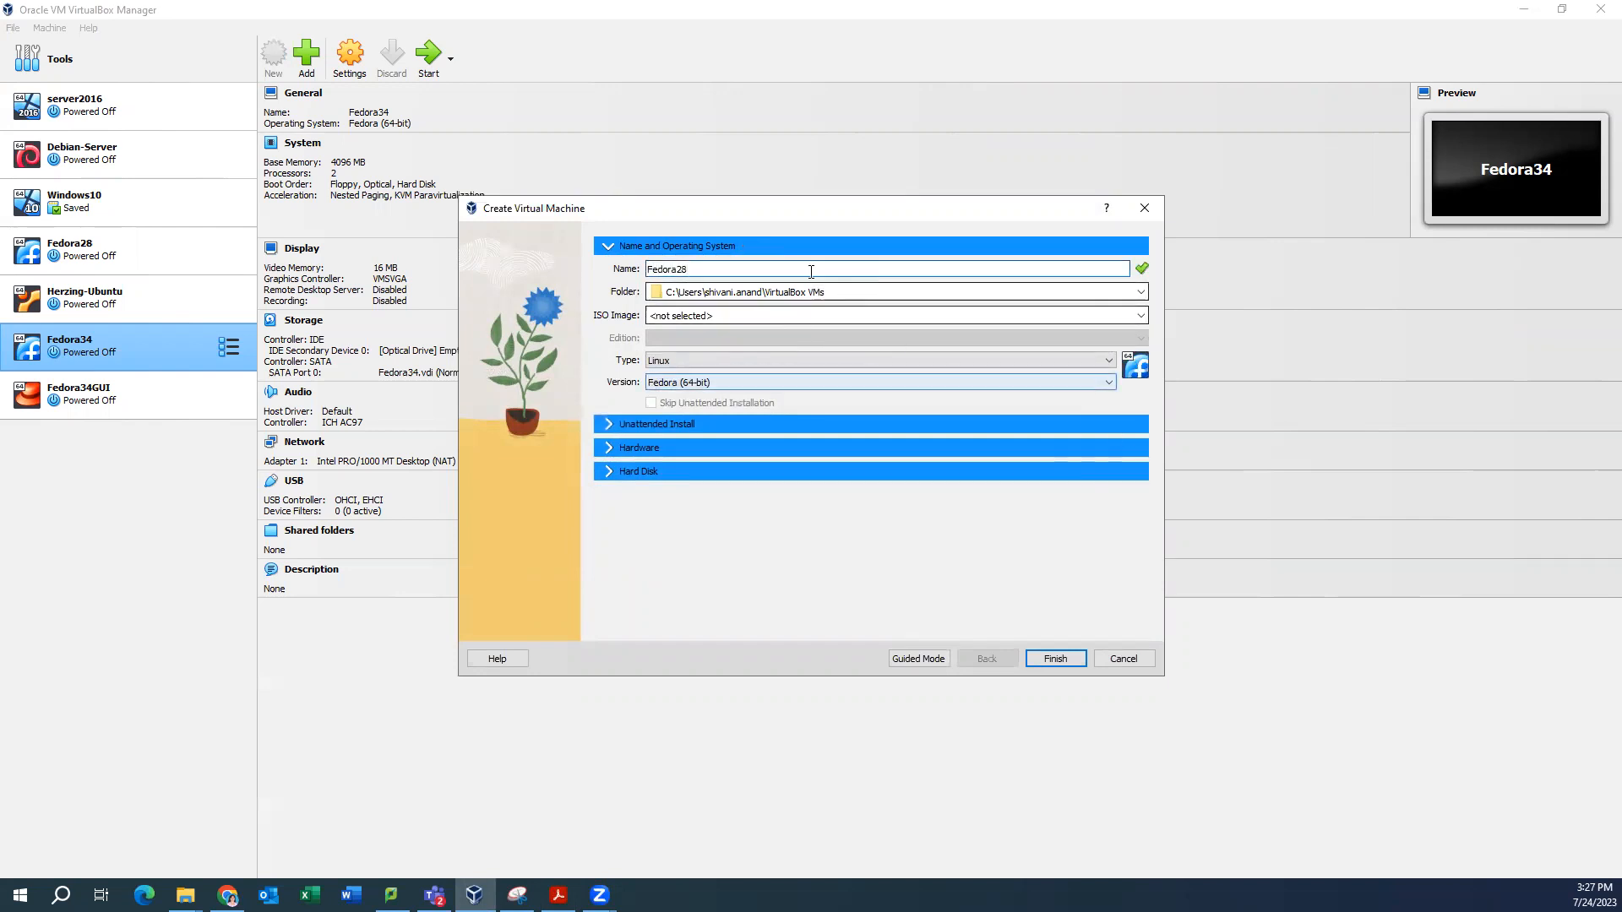
{"action": "type", "text": "GUI"}
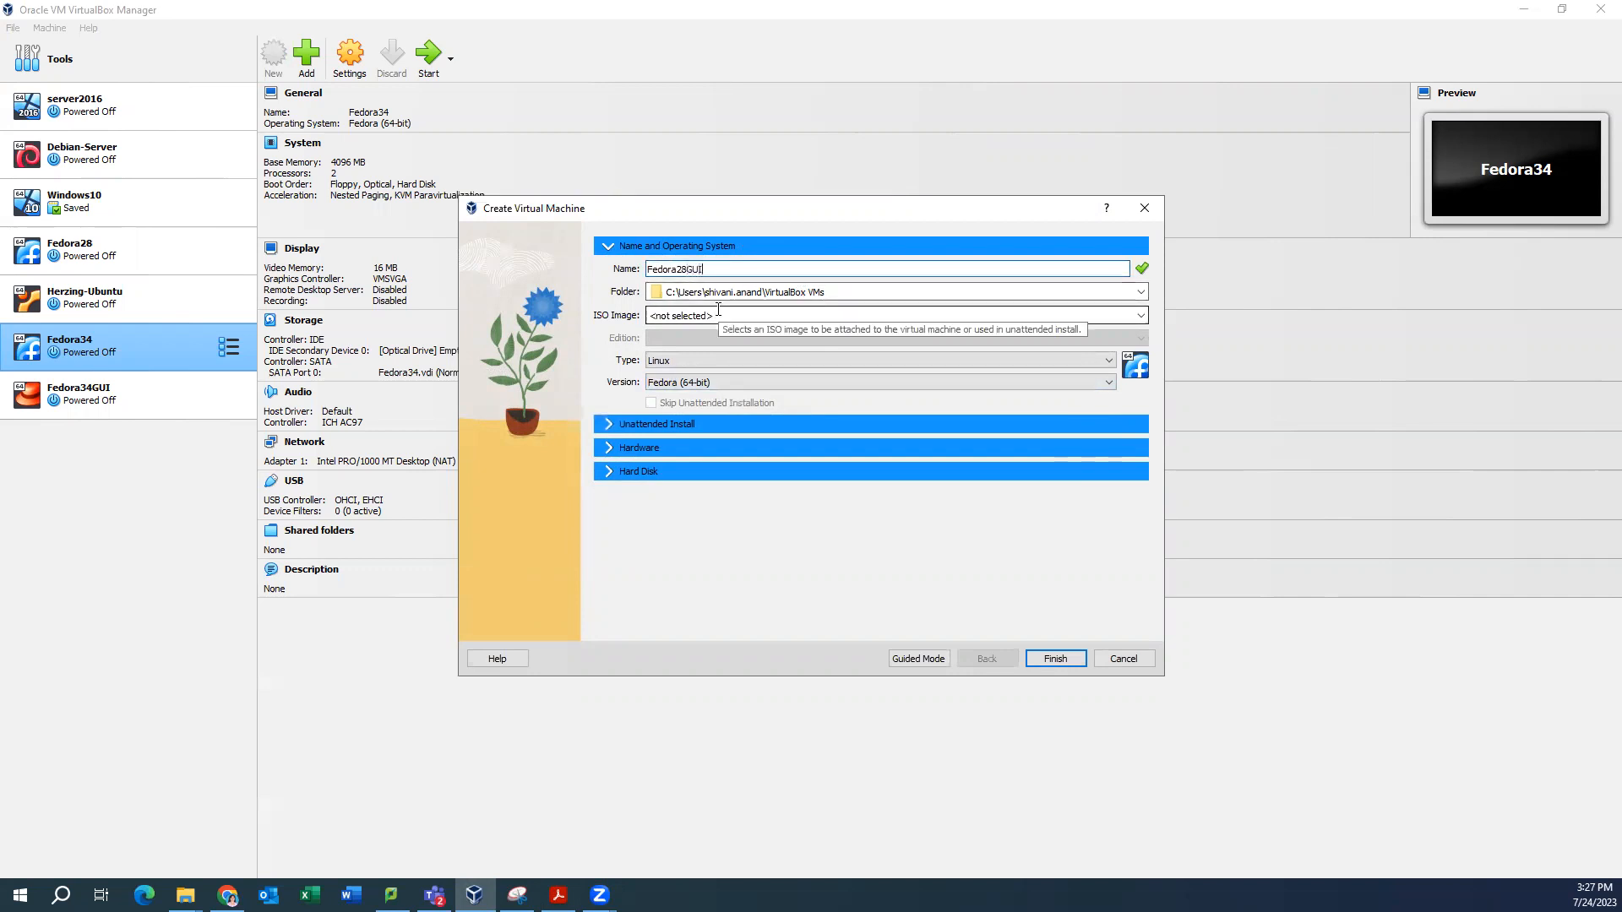
Choose Fedora-Workstation-Live-x86_64-28-1.1.iso from the Downloads folder as the new machine's ISO image
{"action": "left_click", "coordinate": [1141, 315]}
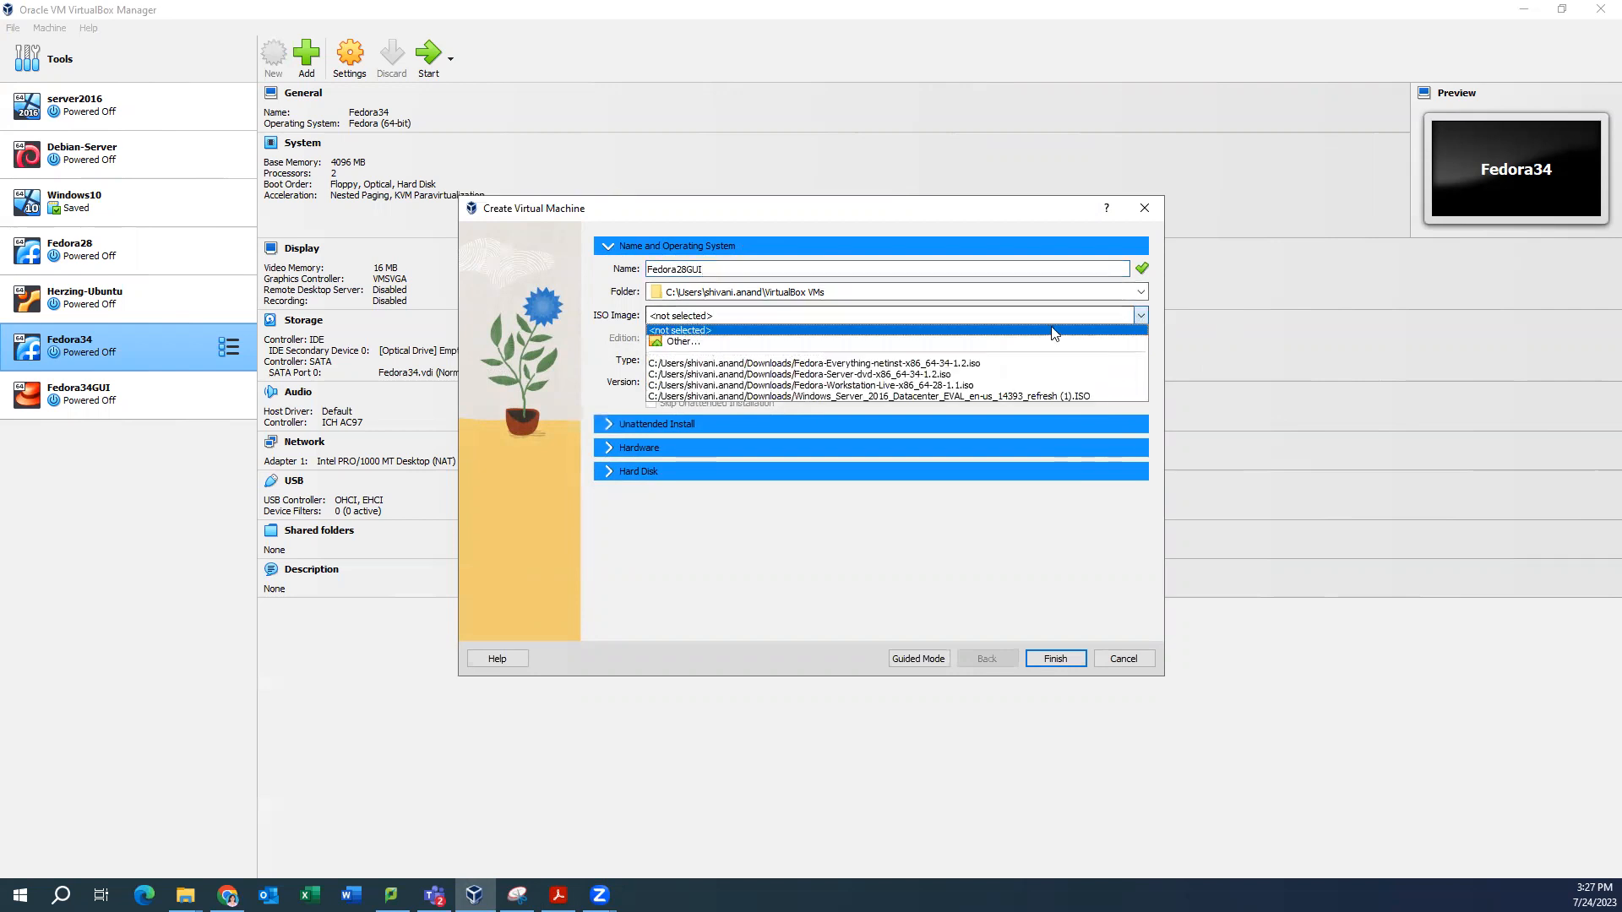
{"action": "left_click", "coordinate": [681, 342]}
{"action": "double_click", "coordinate": [695, 371]}
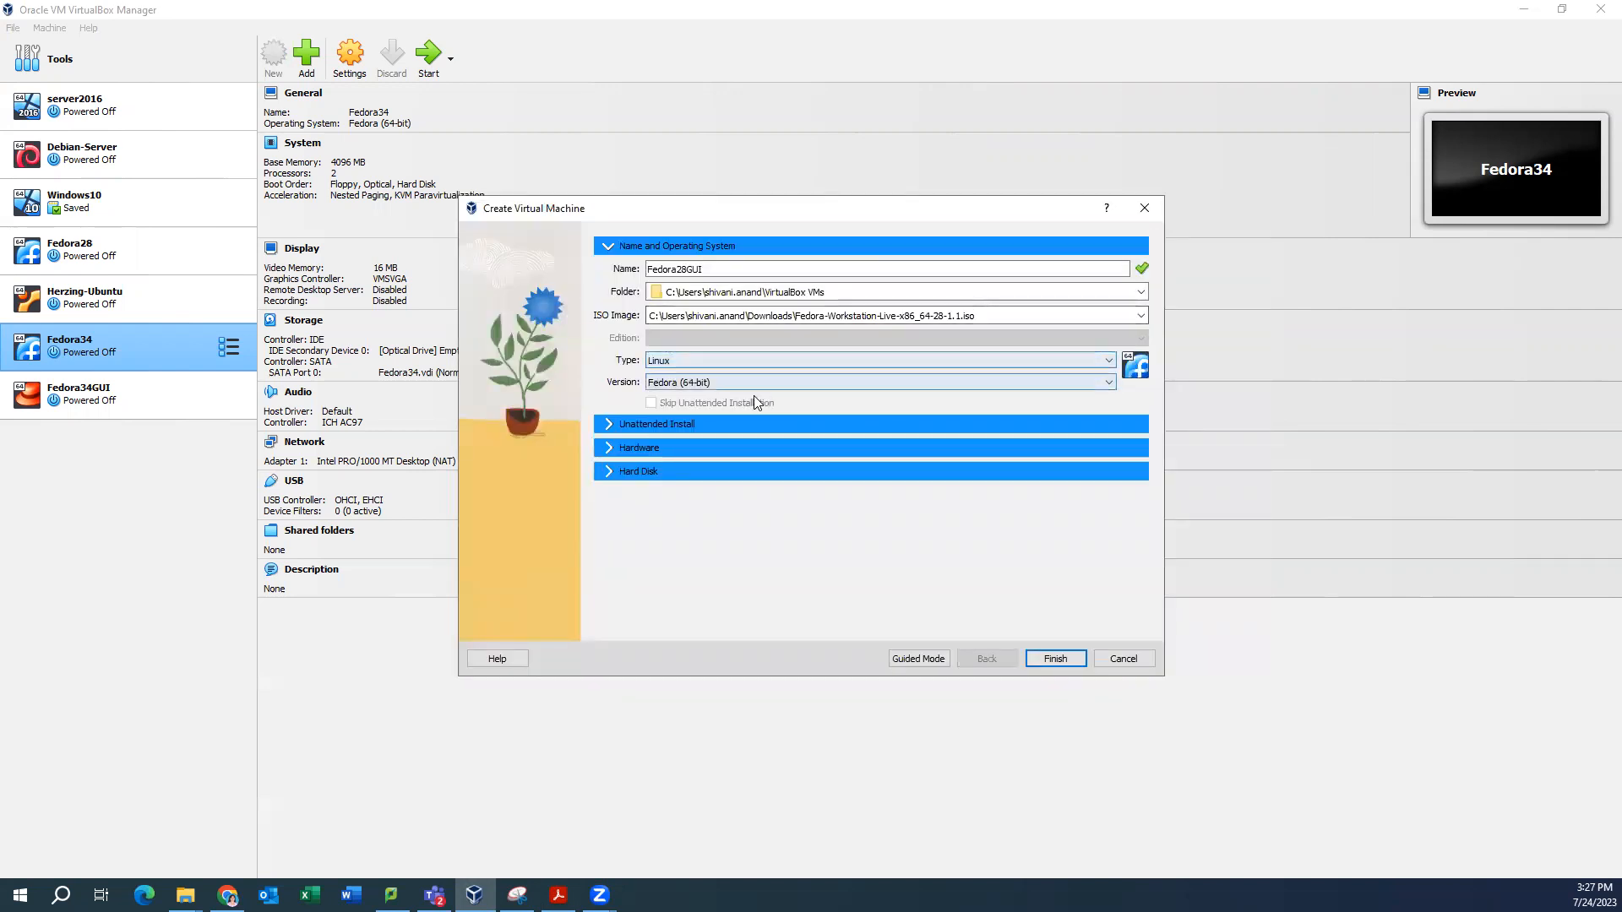
Set the new machine's base memory to 4096 MB and its processors to 2
{"action": "left_click", "coordinate": [607, 448]}
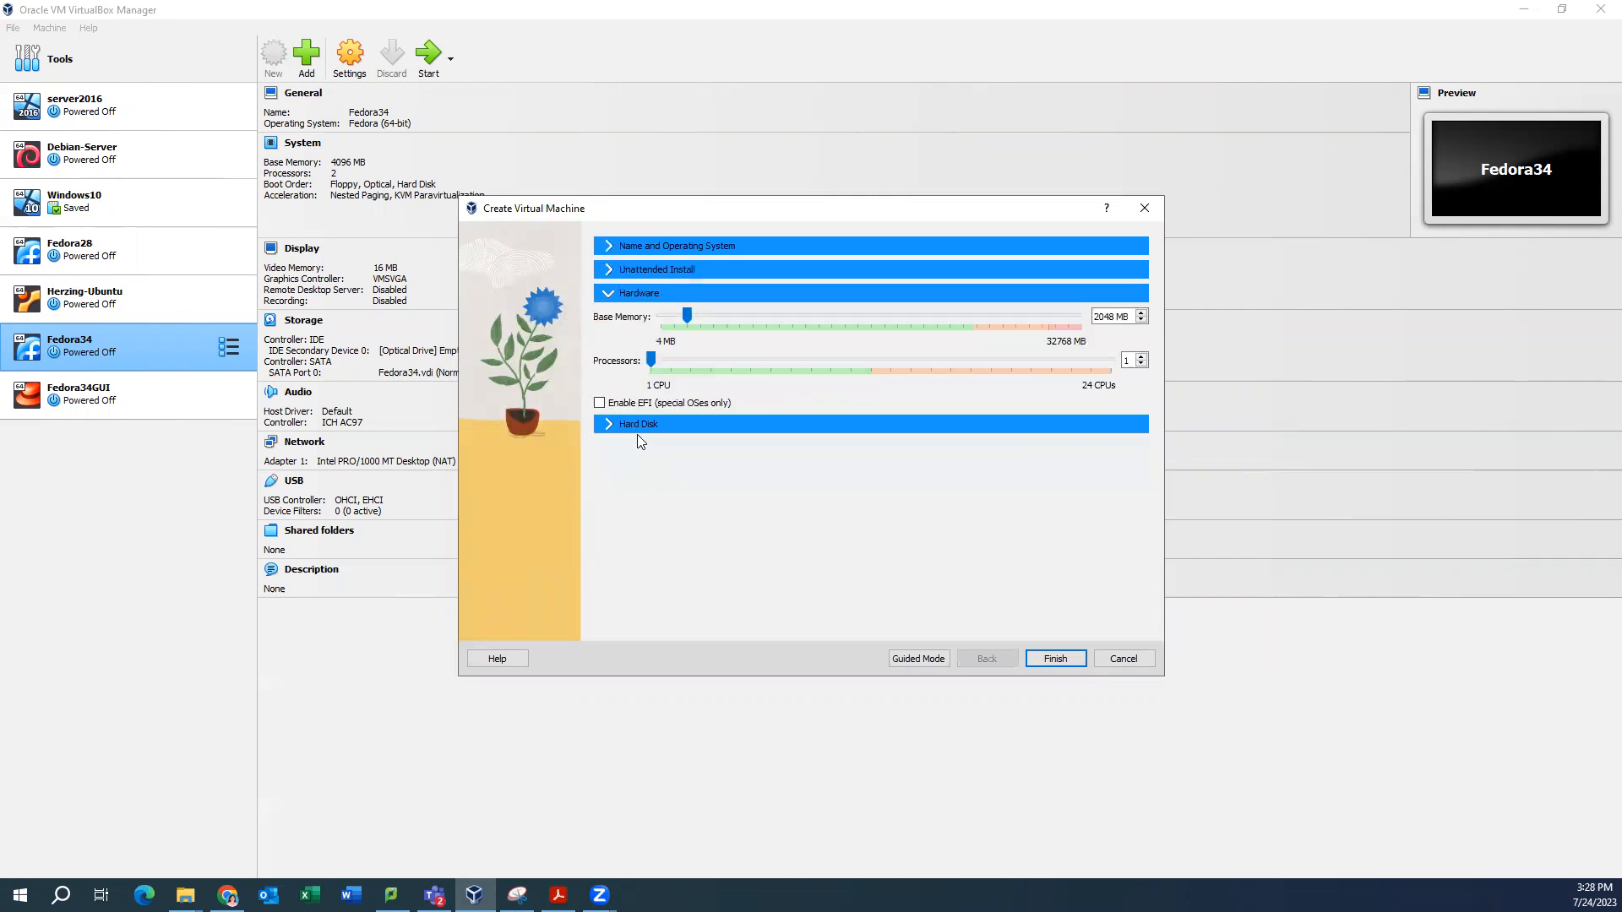
{"action": "left_click", "coordinate": [1106, 316]}
{"action": "double_click", "coordinate": [1107, 316]}
{"action": "type", "text": "4096"}
{"action": "double_click", "coordinate": [1132, 361]}
{"action": "type", "text": "2"}
Set the new virtual hard disk's size to 50 GB and finish creating the machine
{"action": "left_click", "coordinate": [606, 425]}
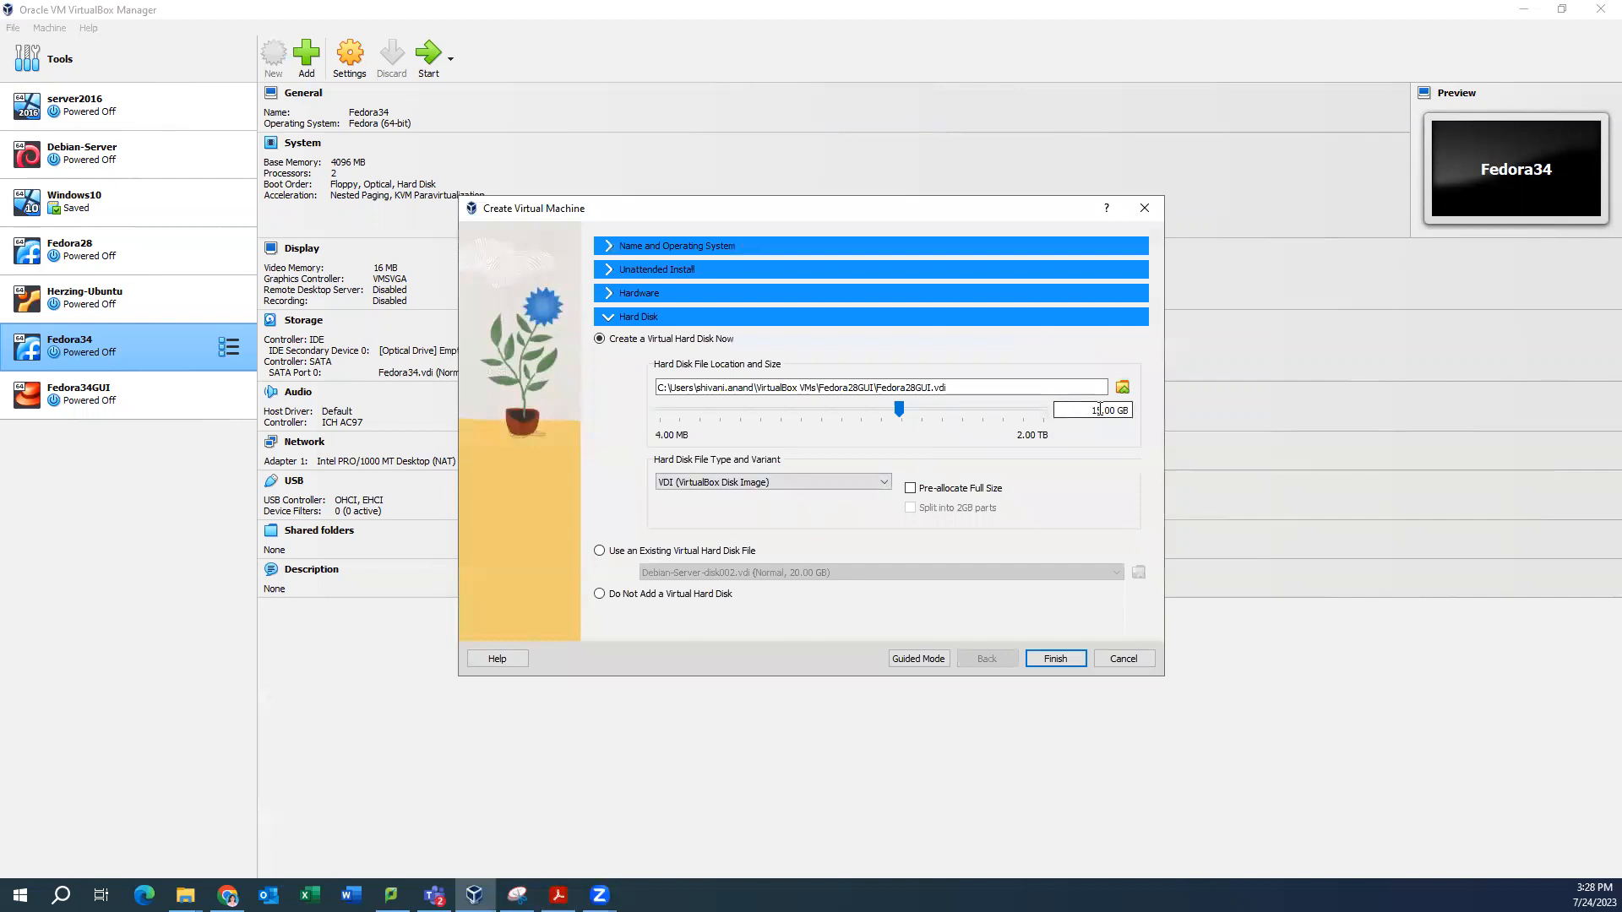
{"action": "key", "text": "Delete"}
{"action": "key", "text": "BackSpace"}
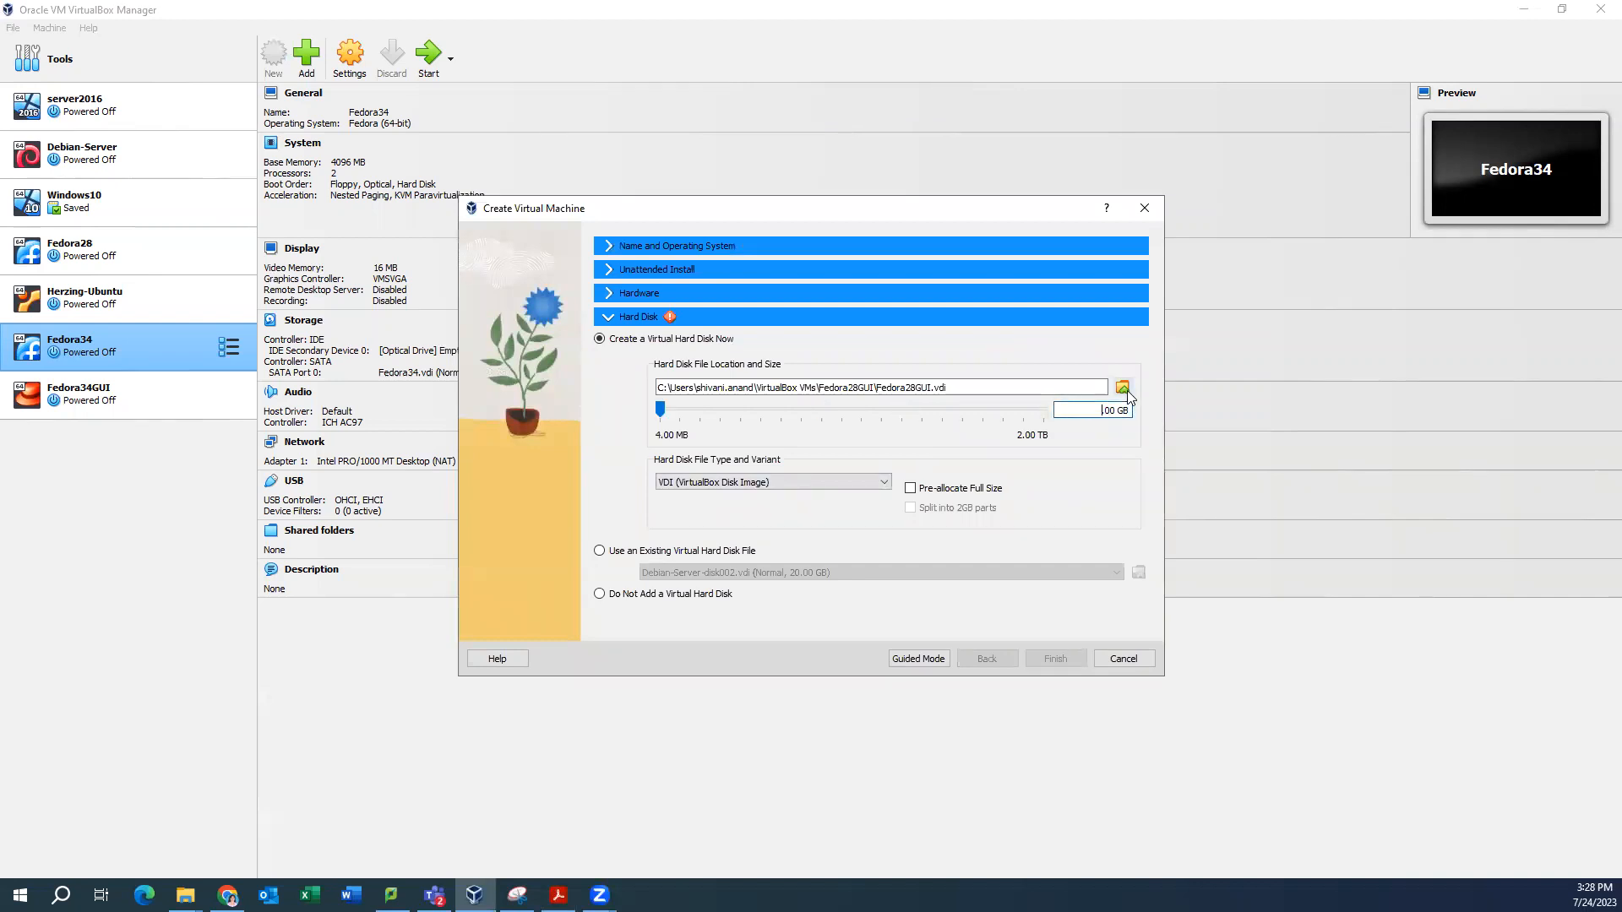
{"action": "type", "text": "50"}
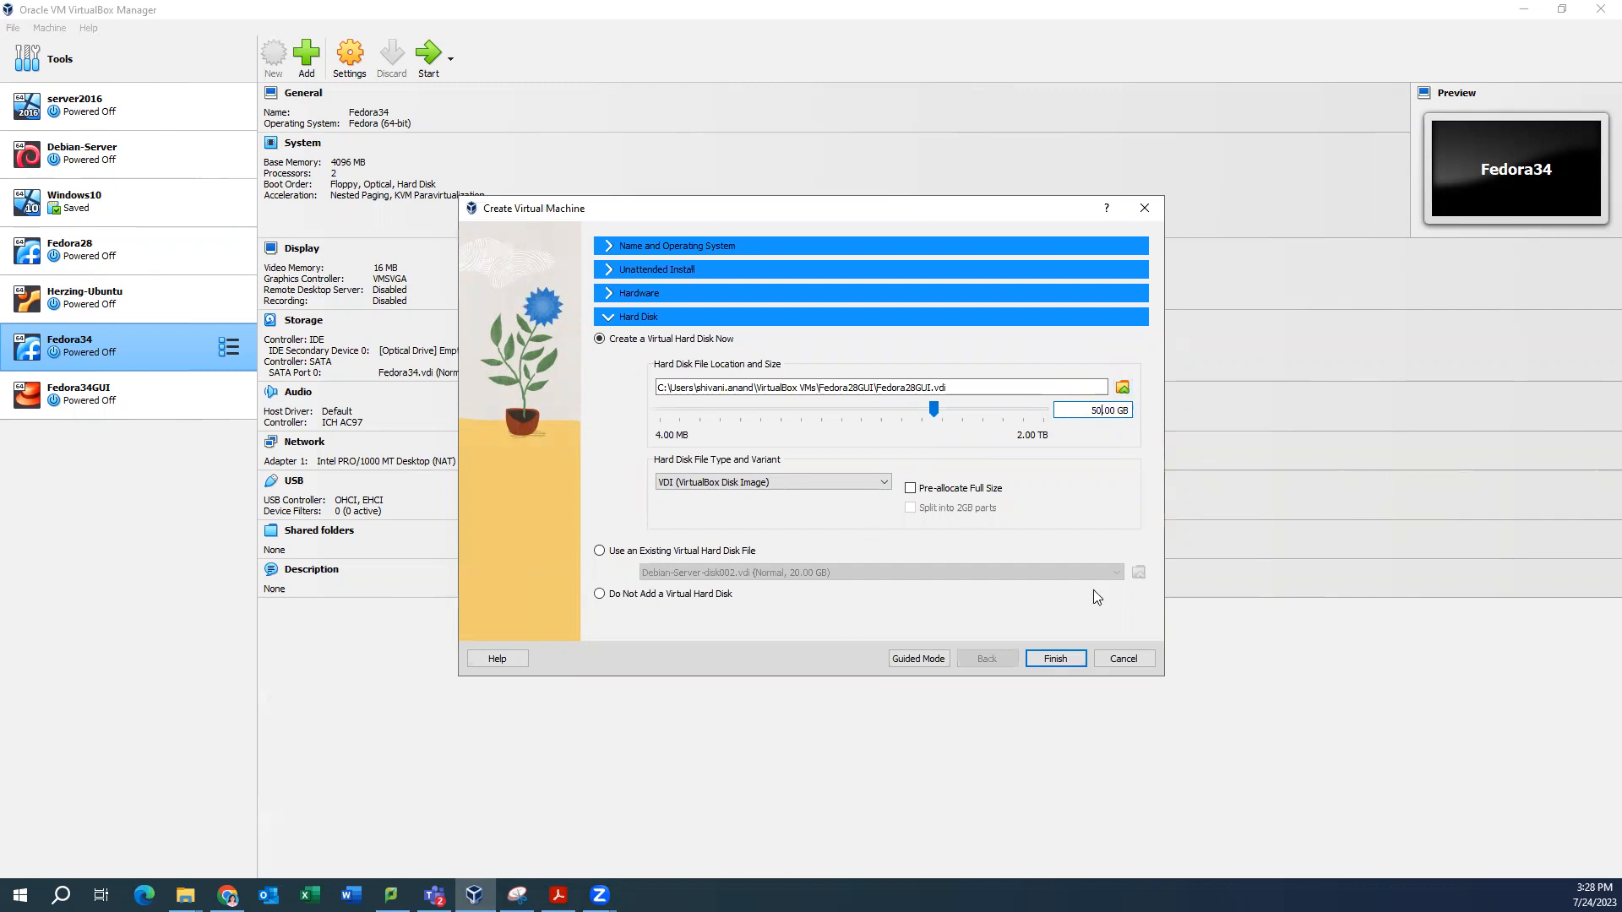
{"action": "left_click", "coordinate": [1068, 659]}
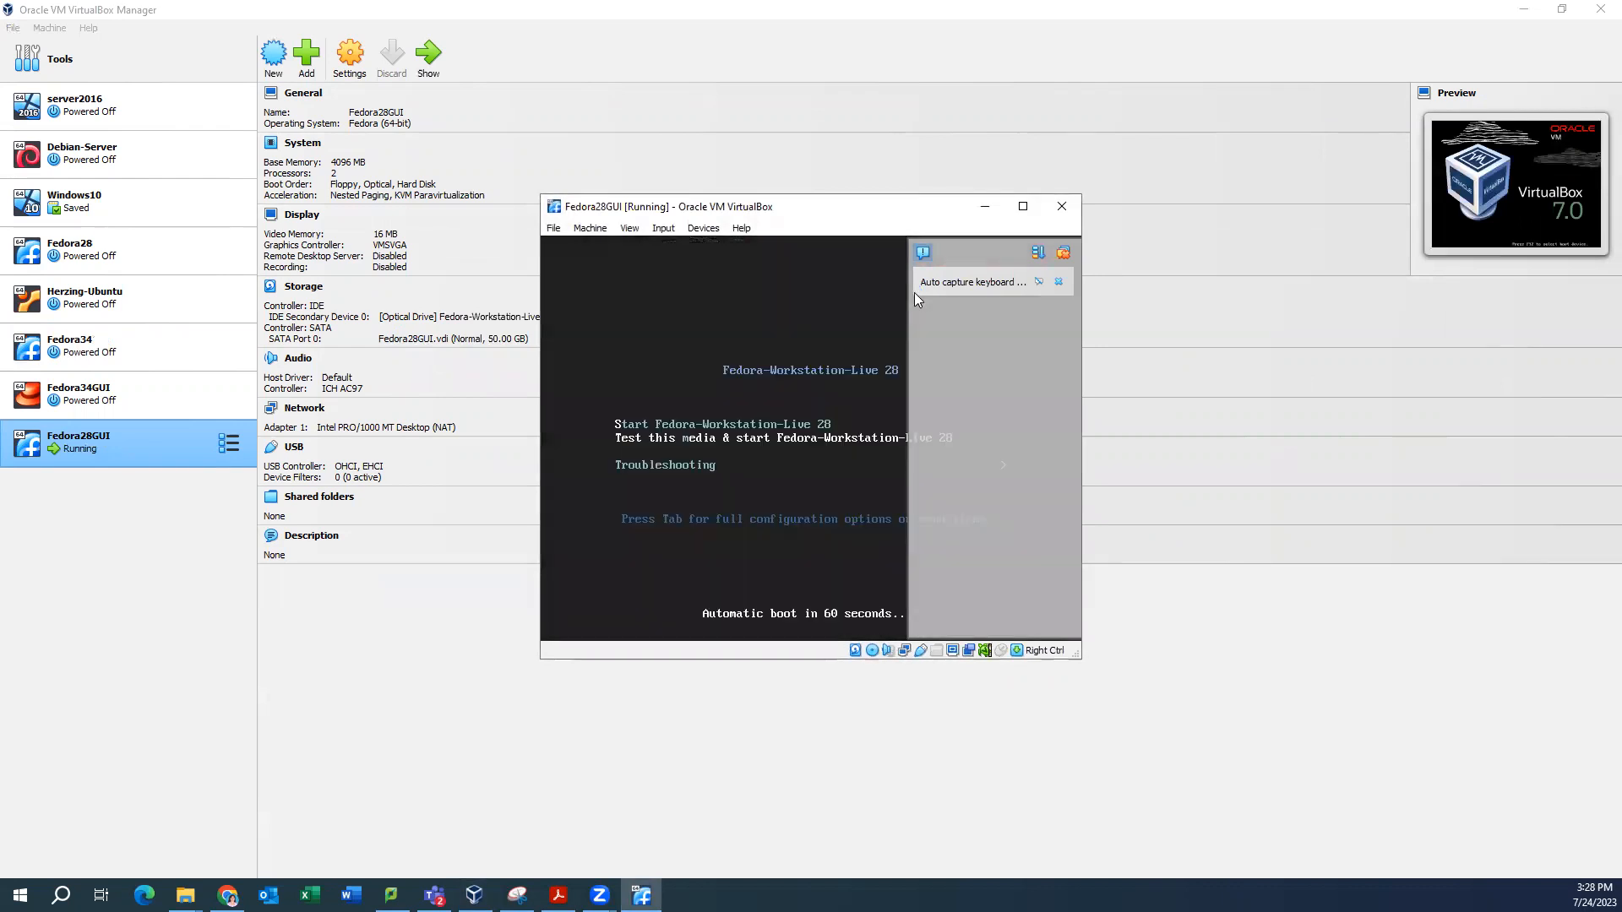
Boot the Start Fedora-Workstation-Live 28 entry without testing the media, and maximize the virtual machine window
{"action": "key", "text": "Up"}
{"action": "key", "text": "Return"}
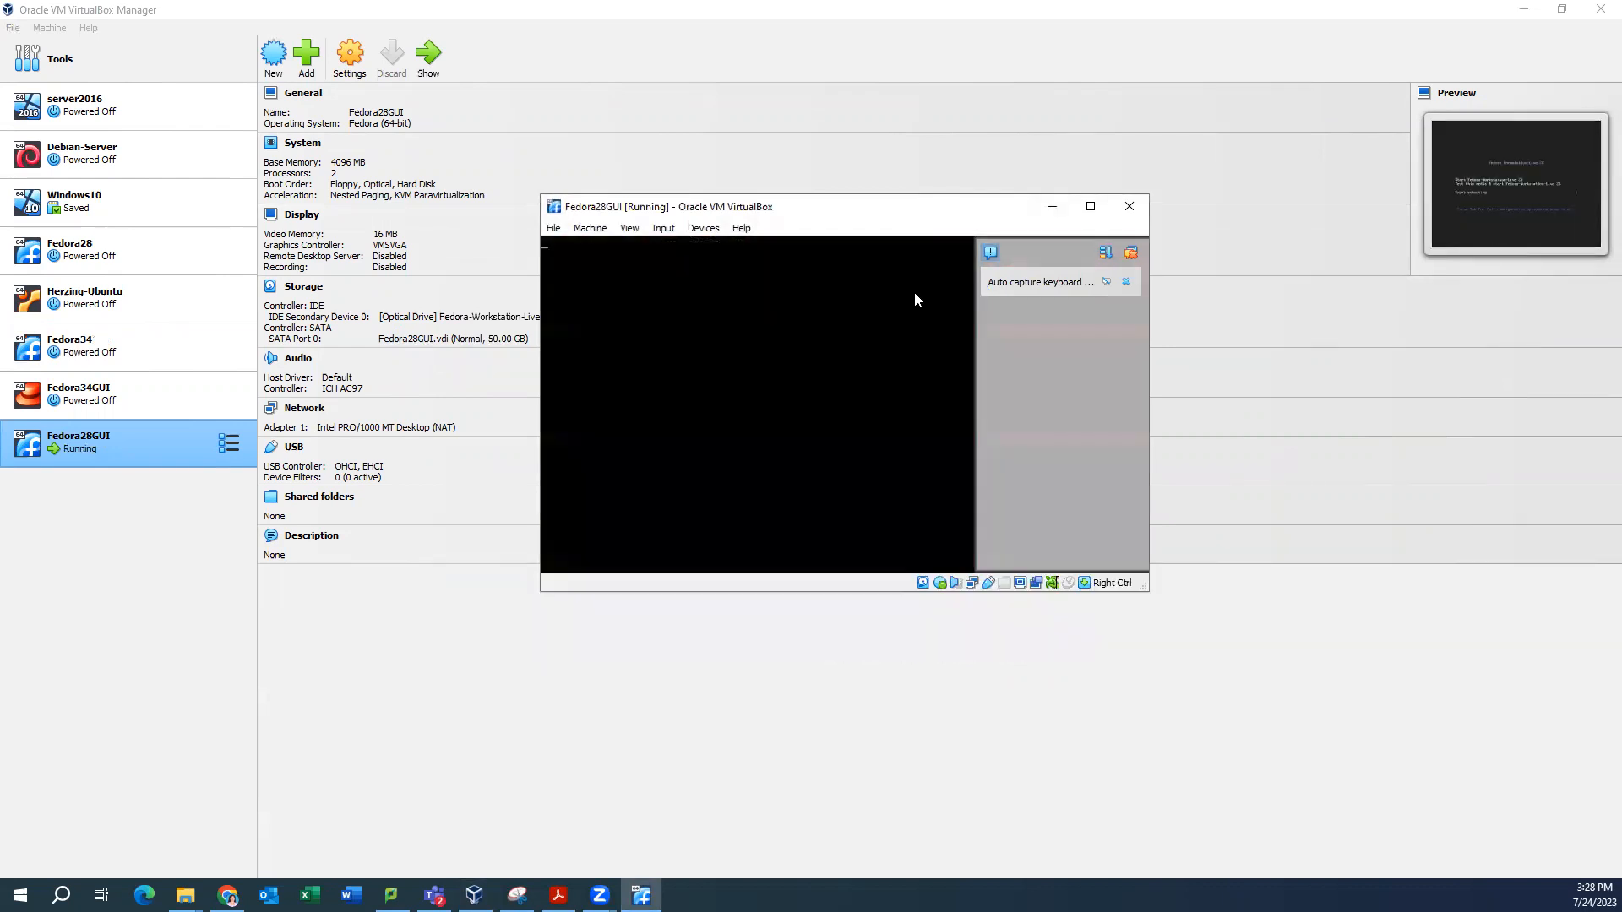
{"action": "left_click", "coordinate": [1128, 287]}
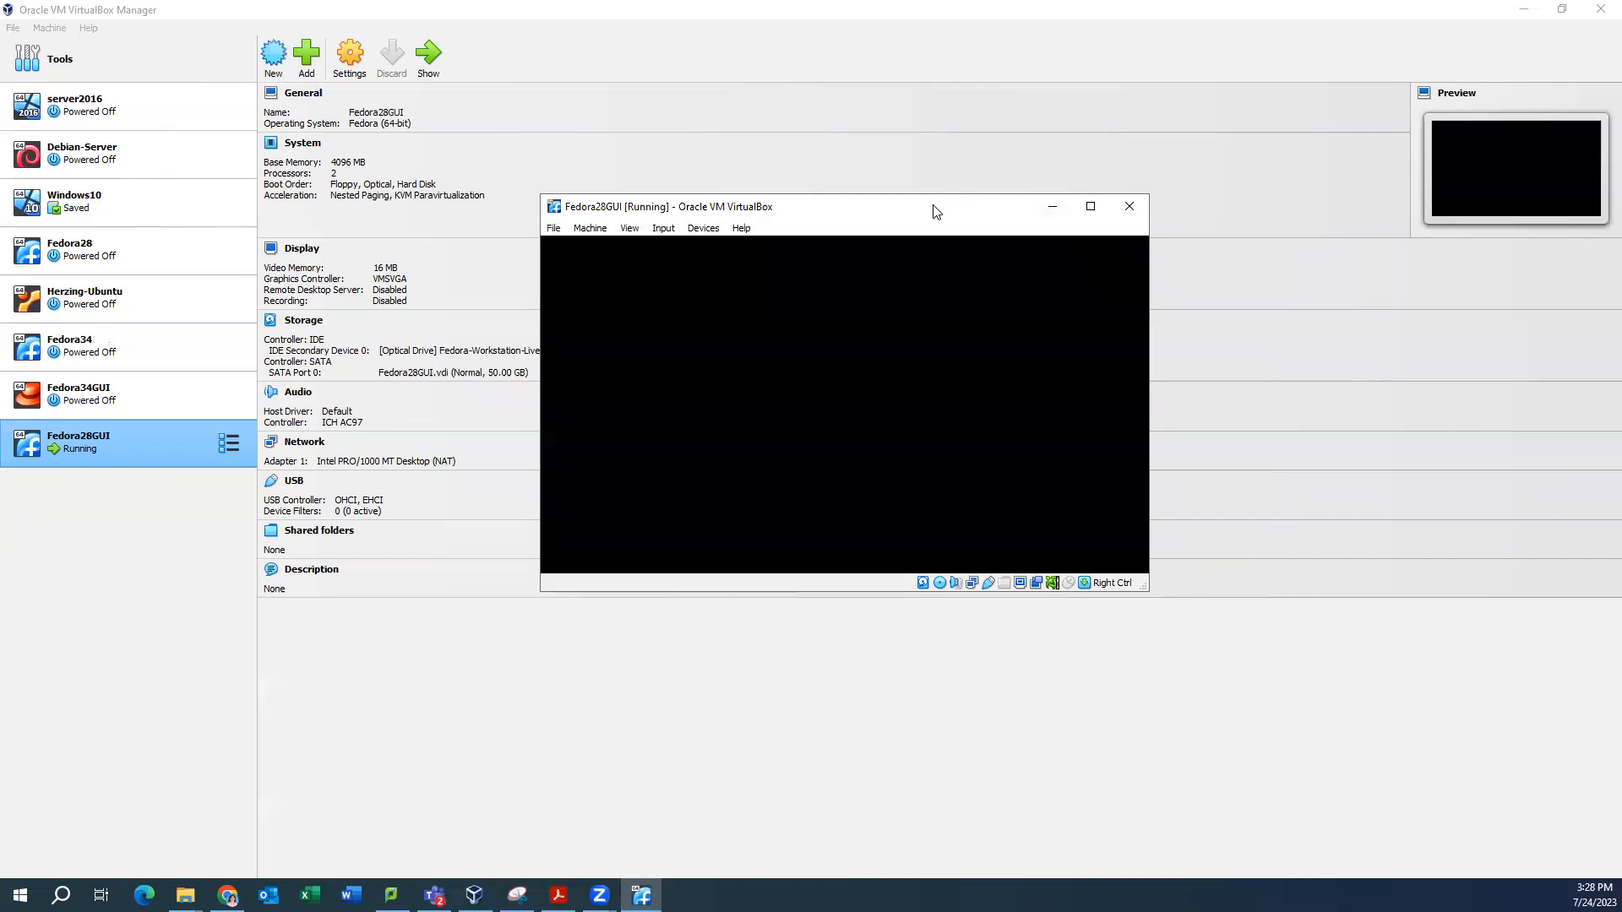
{"action": "left_click_drag", "start_coordinate": [936, 208], "coordinate": [887, 132]}
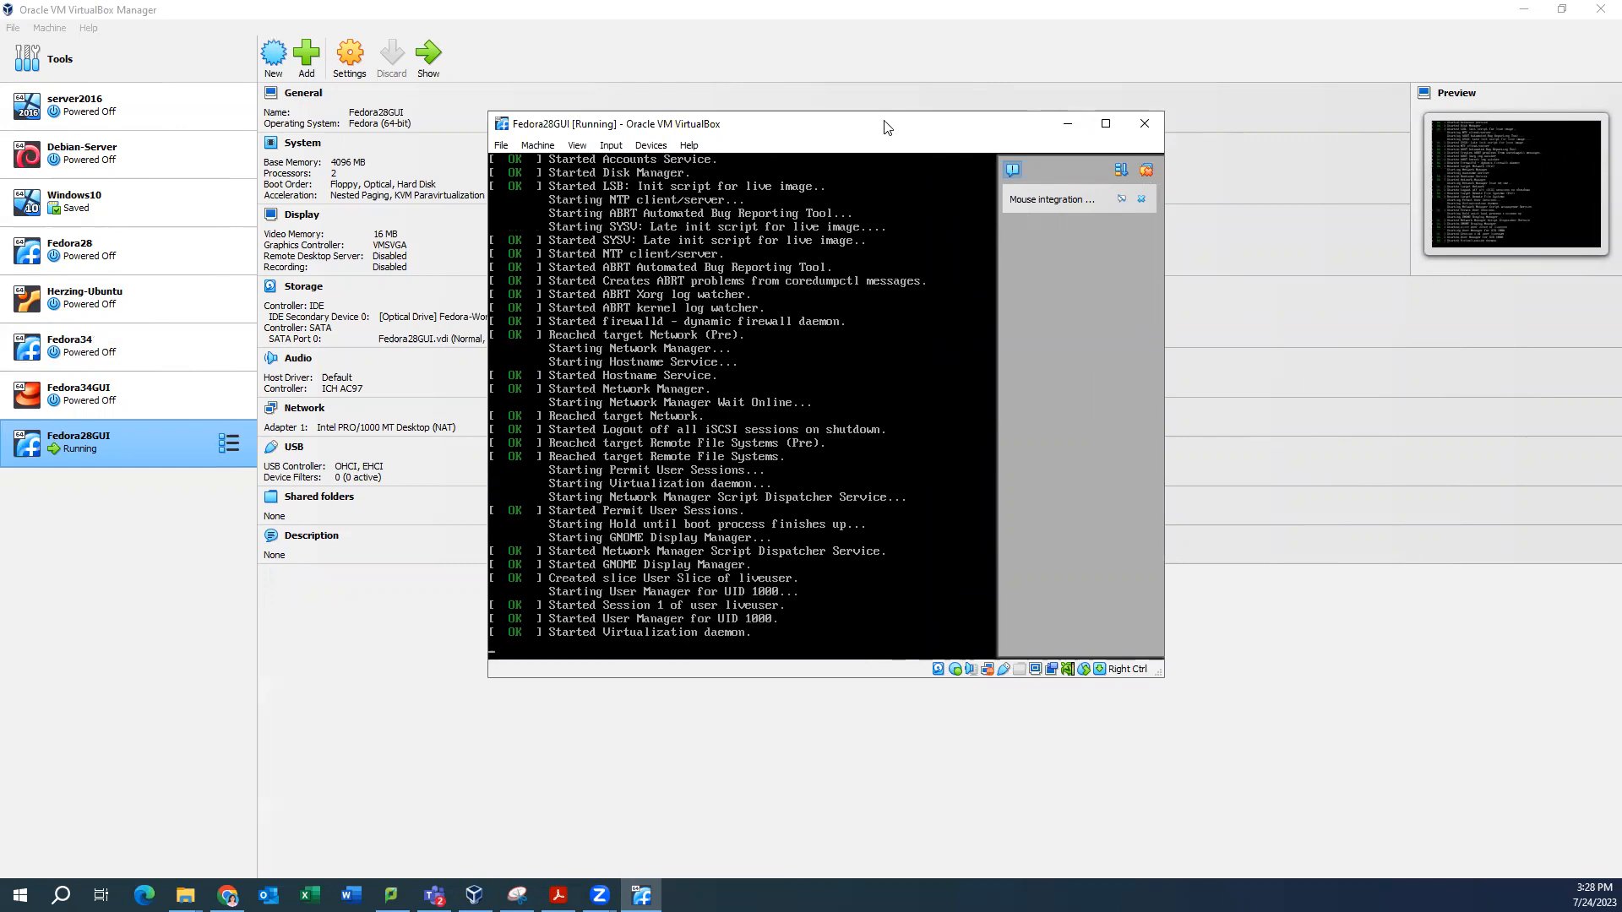
{"action": "left_click", "coordinate": [464, 25]}
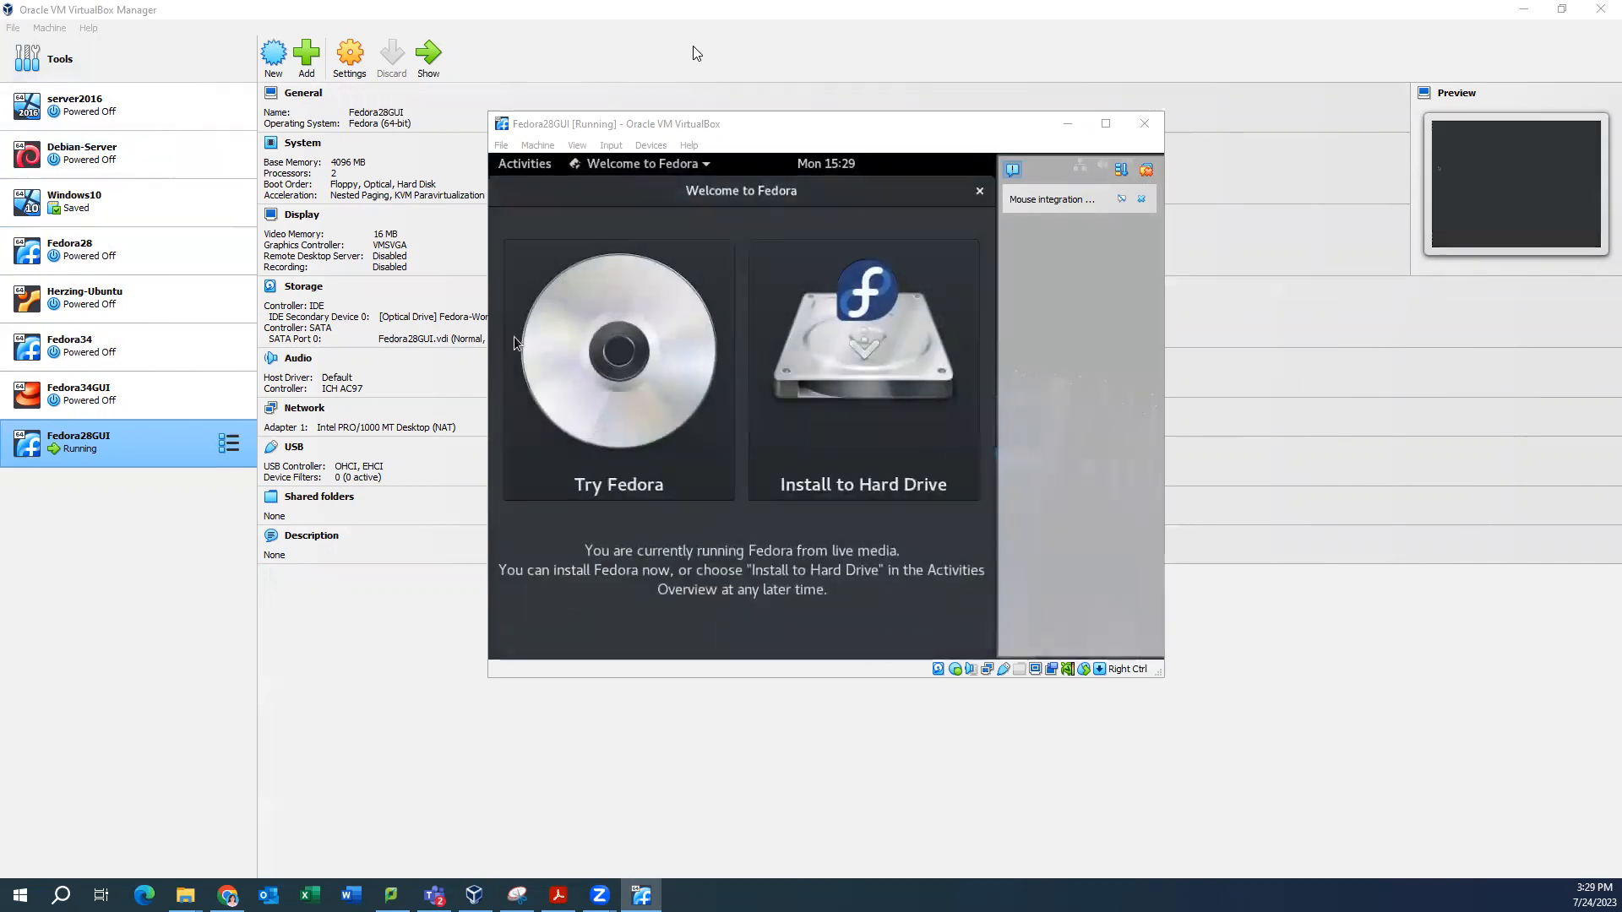
{"action": "left_click", "coordinate": [1106, 123]}
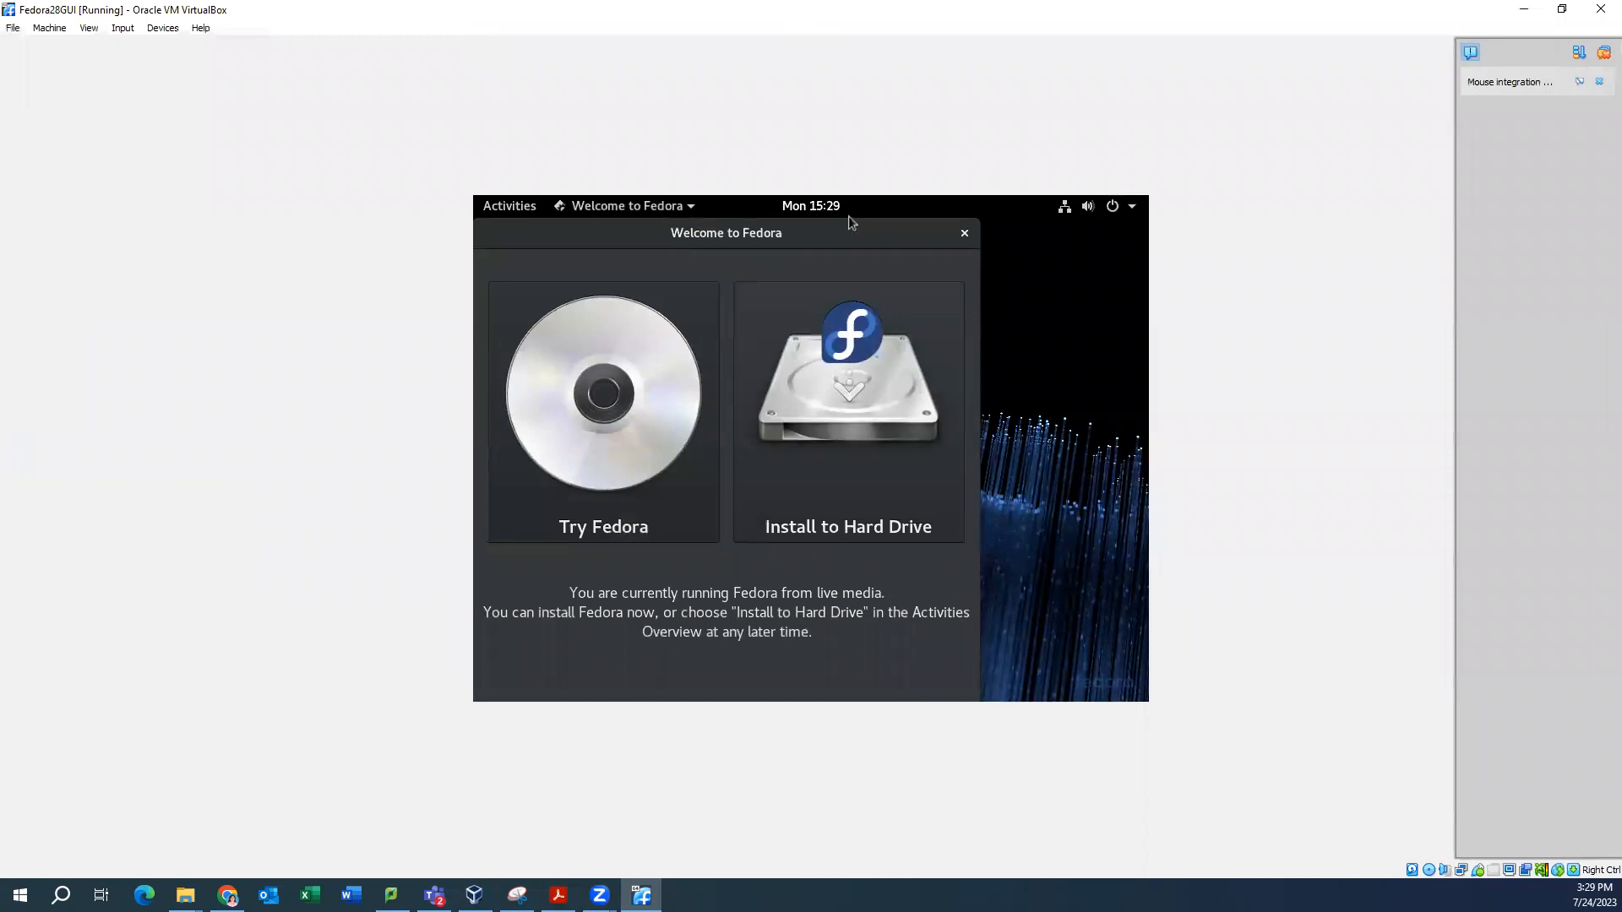
Launch the installation to the hard drive and continue with English (Canada) as the installation language
{"action": "left_click", "coordinate": [838, 413]}
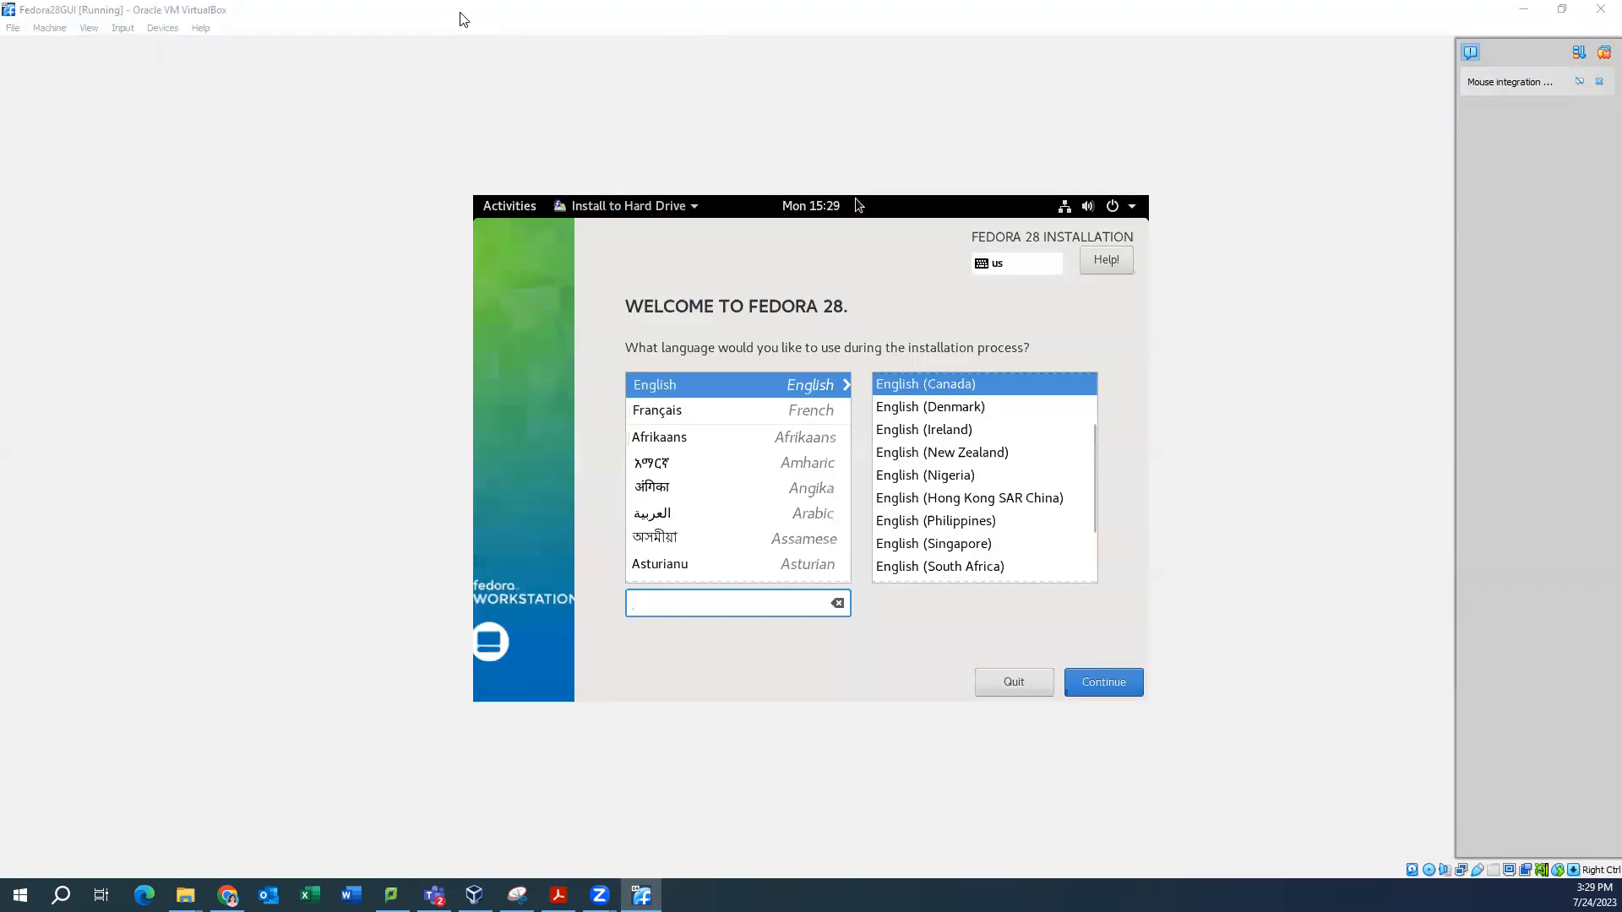
{"action": "left_click", "coordinate": [1097, 682]}
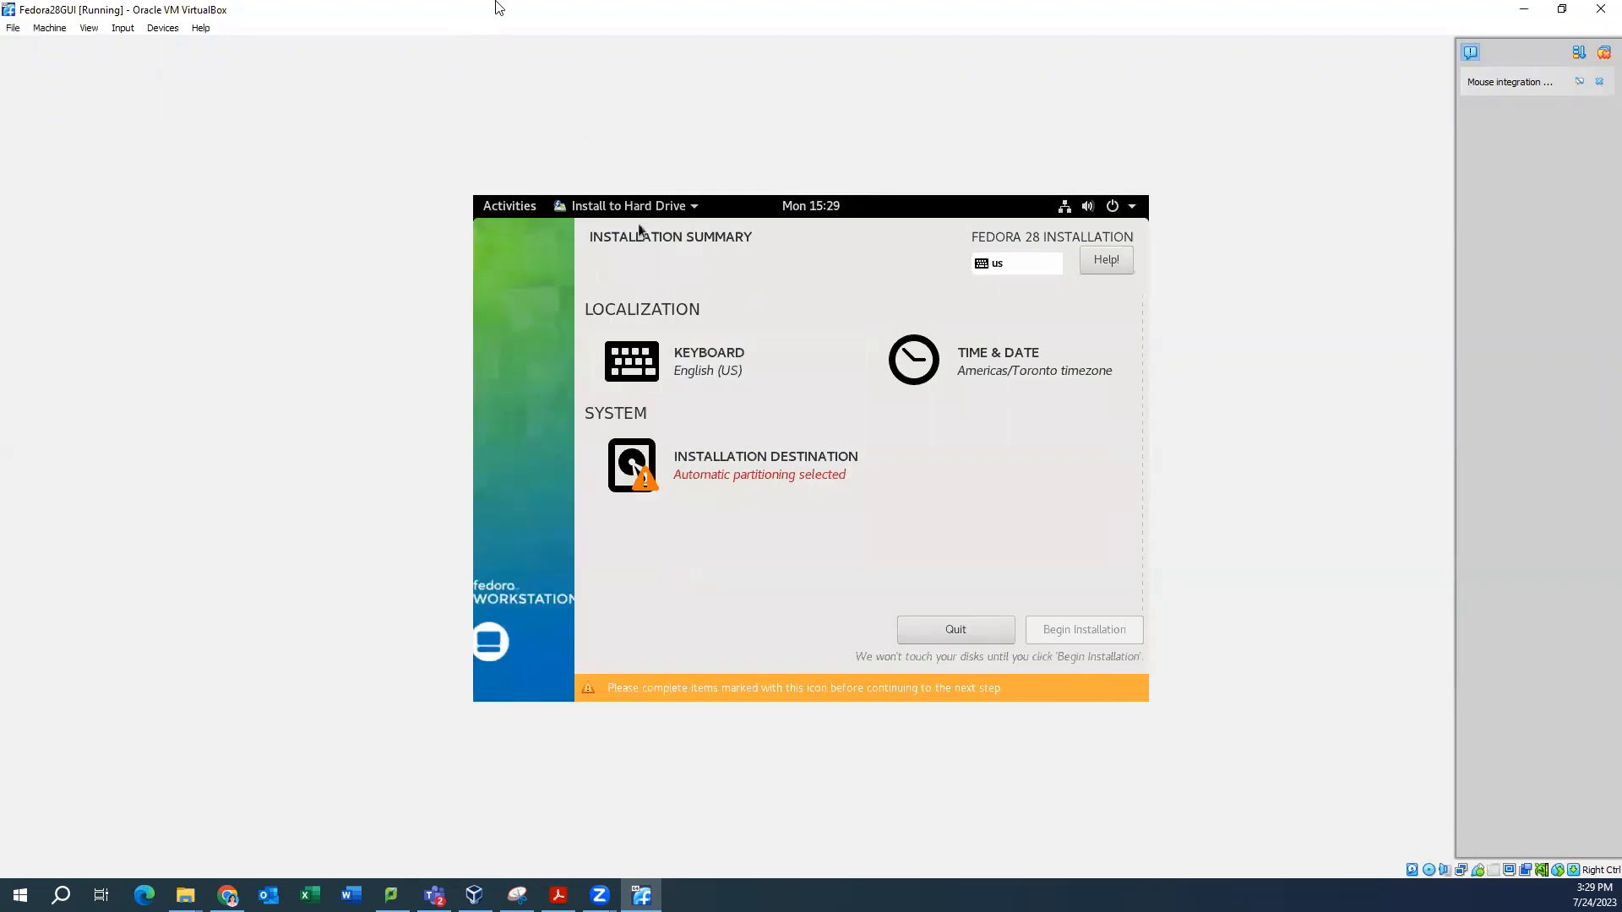
Use custom storage configuration for the ATA VBOX HARDDISK and create the mount points automatically with the Standard Partition scheme
{"action": "left_click", "coordinate": [779, 475]}
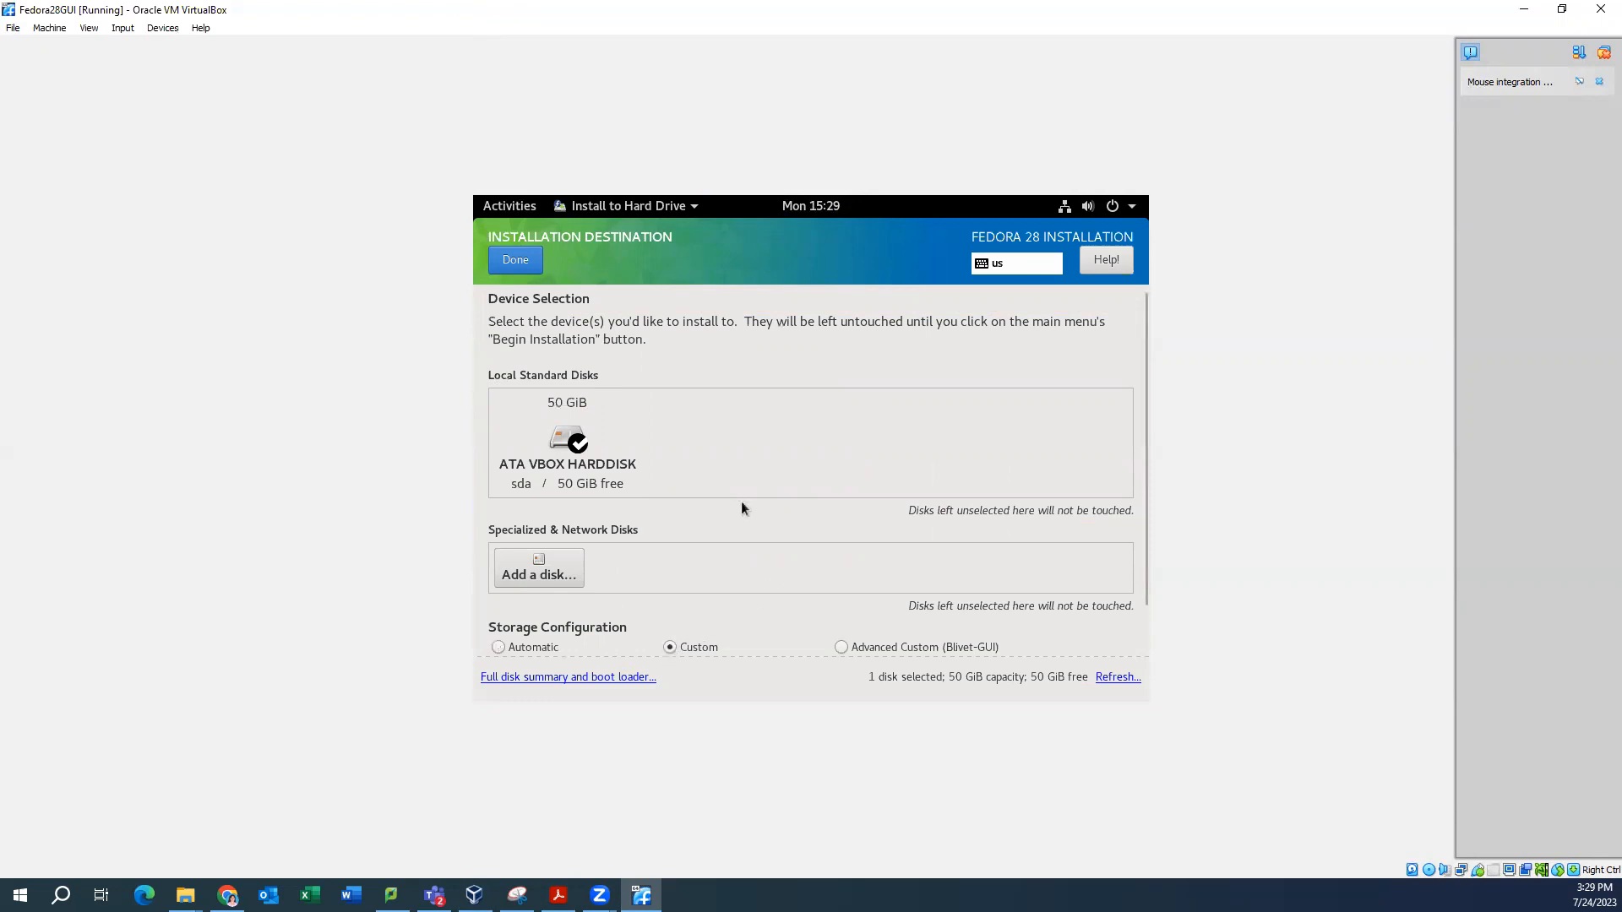
{"action": "left_click", "coordinate": [525, 264]}
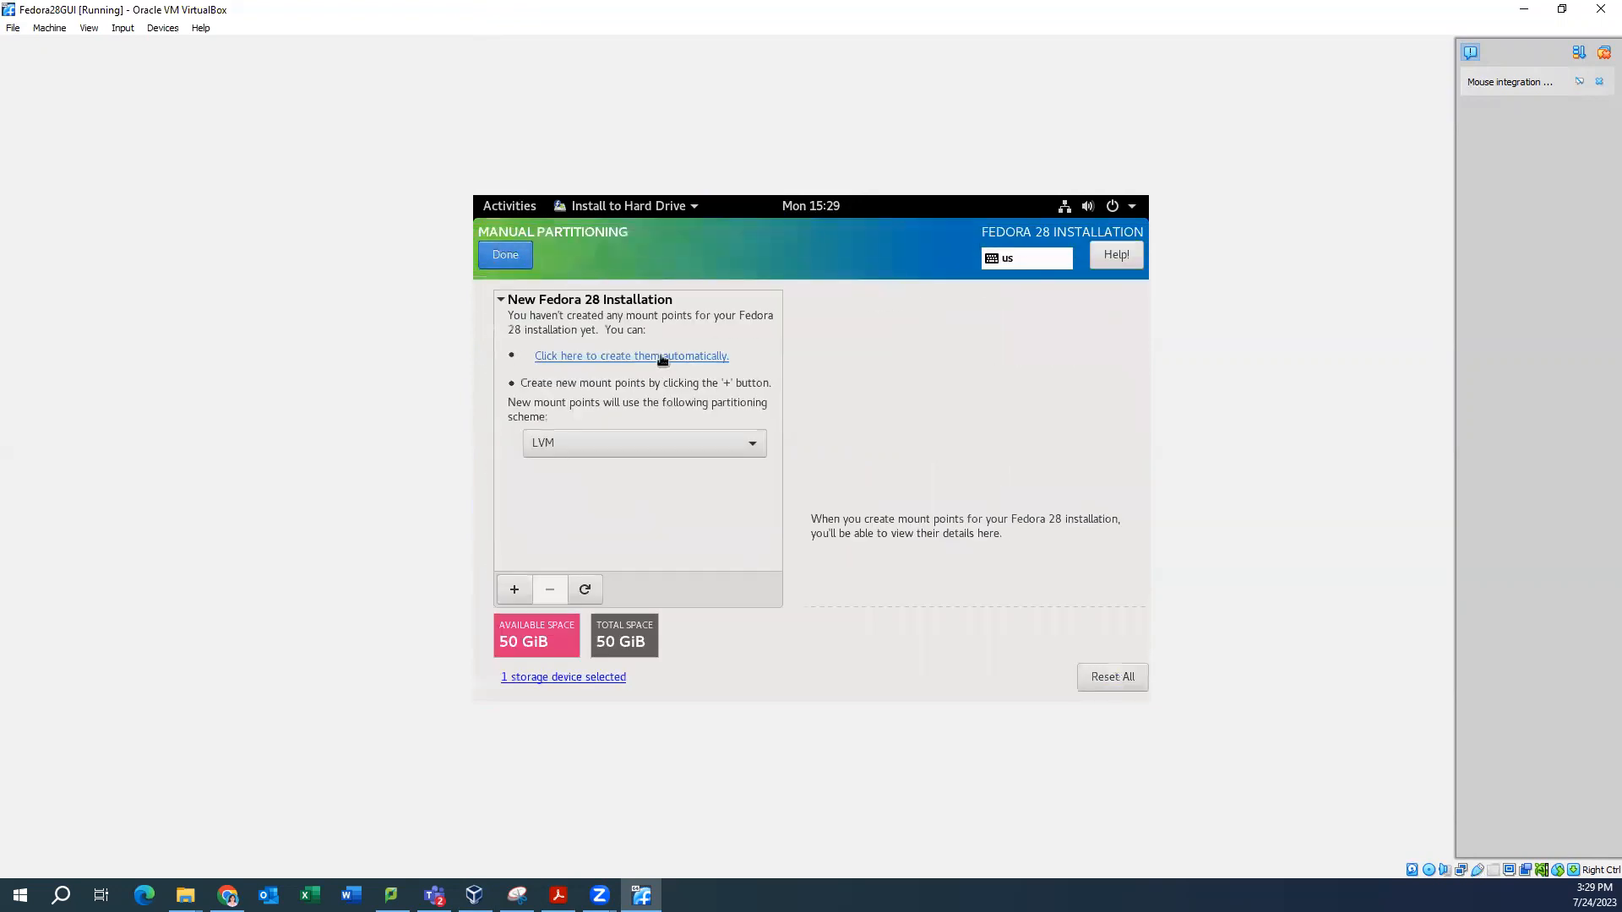
{"action": "left_click", "coordinate": [607, 445]}
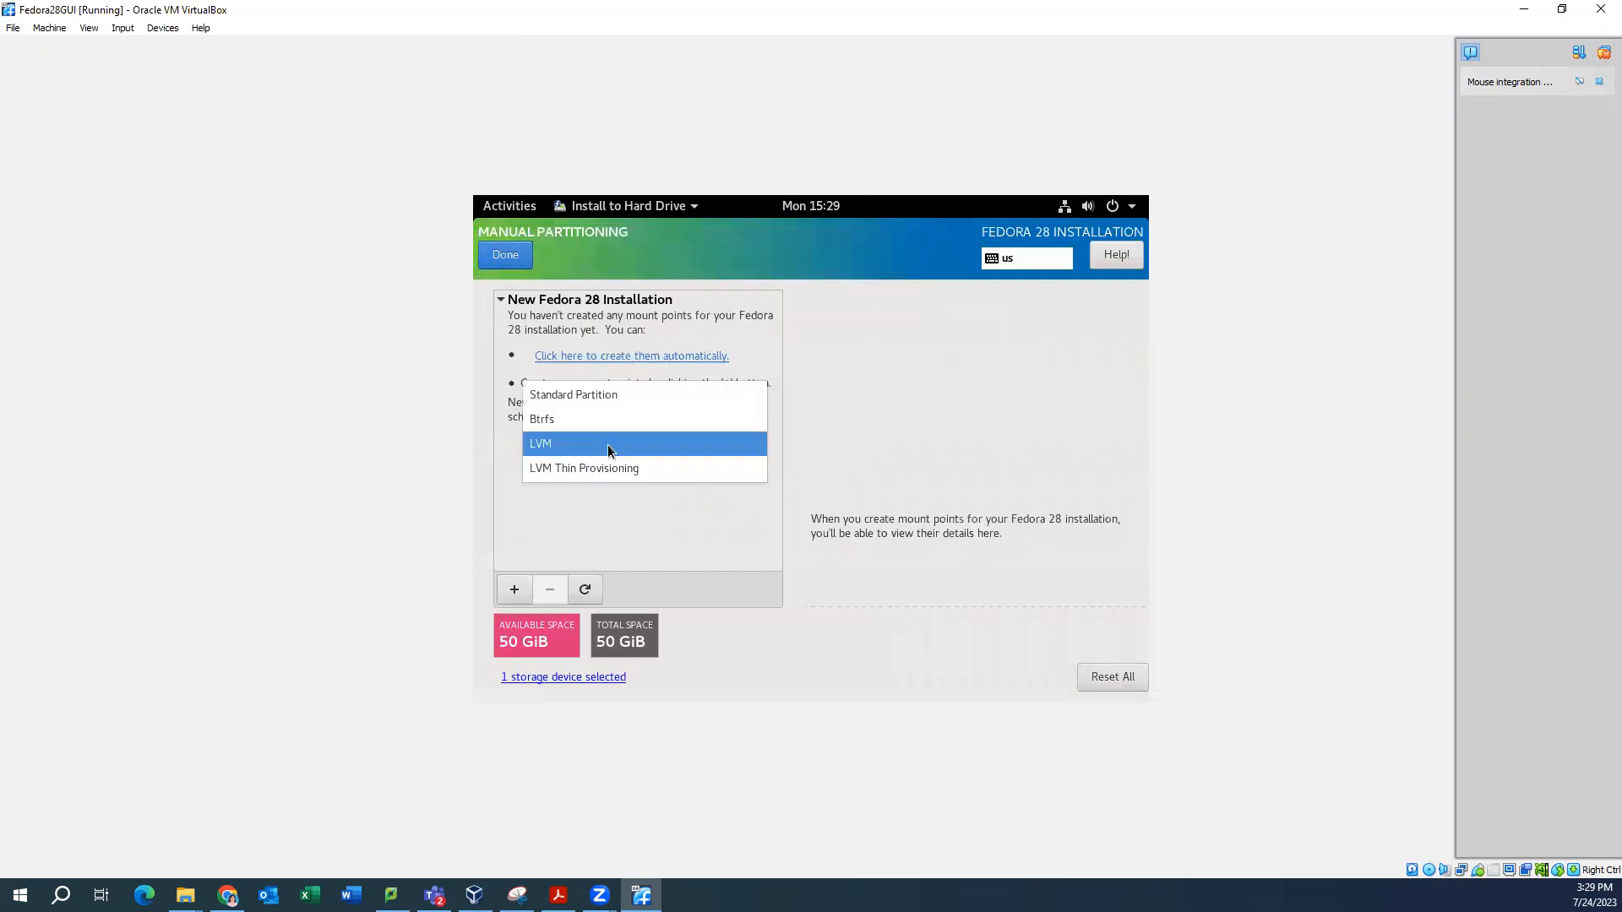
{"action": "left_click", "coordinate": [577, 395]}
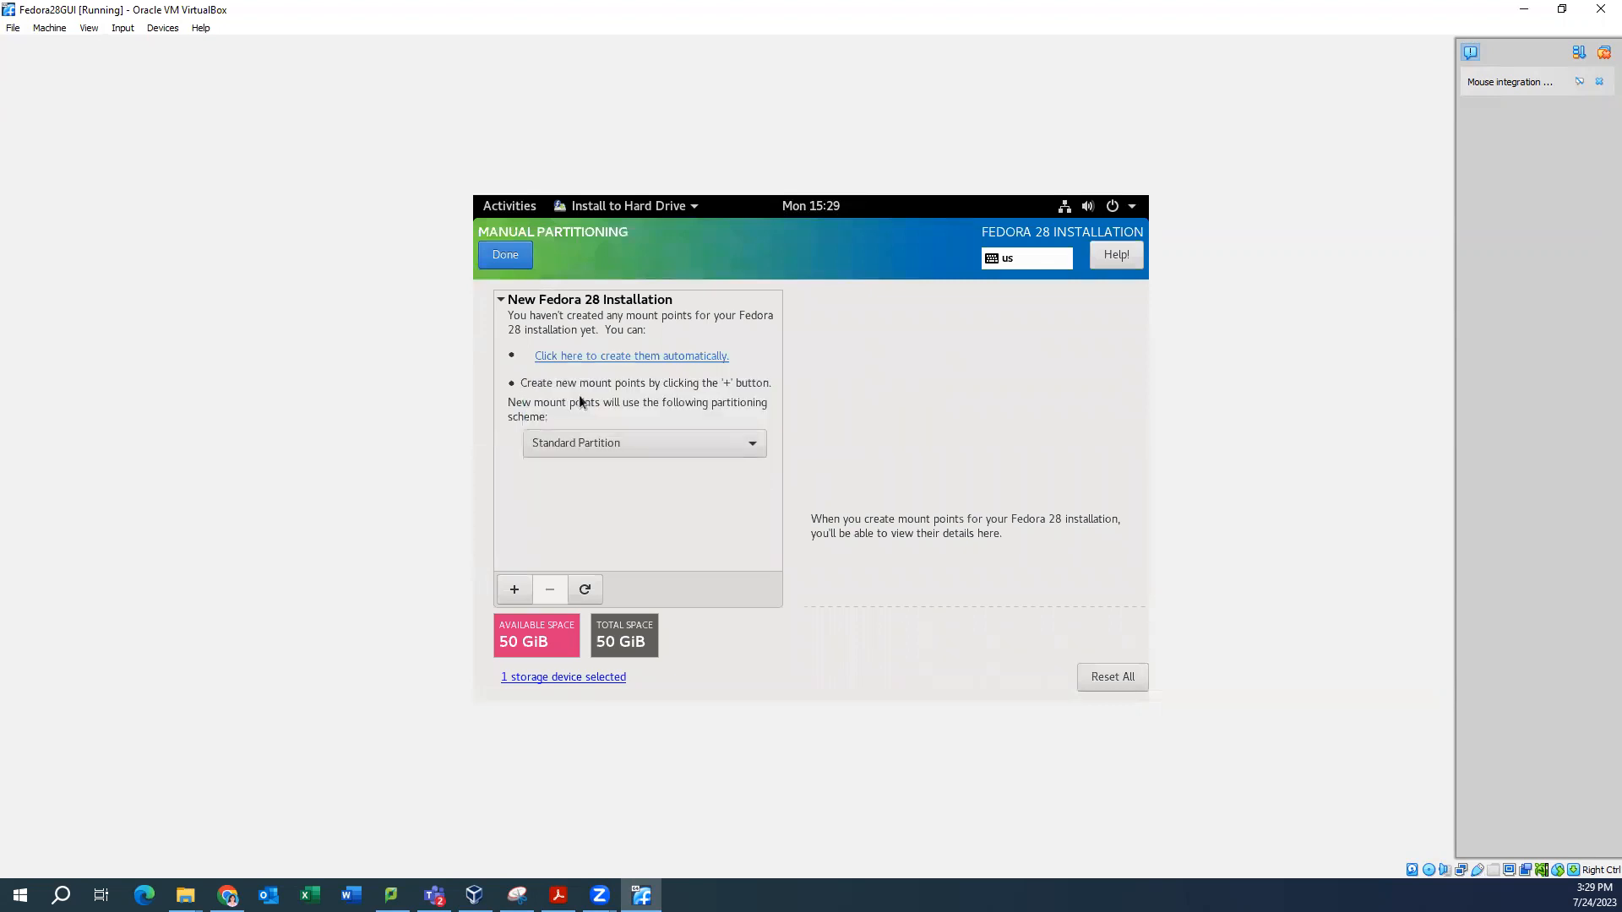
{"action": "left_click", "coordinate": [635, 361]}
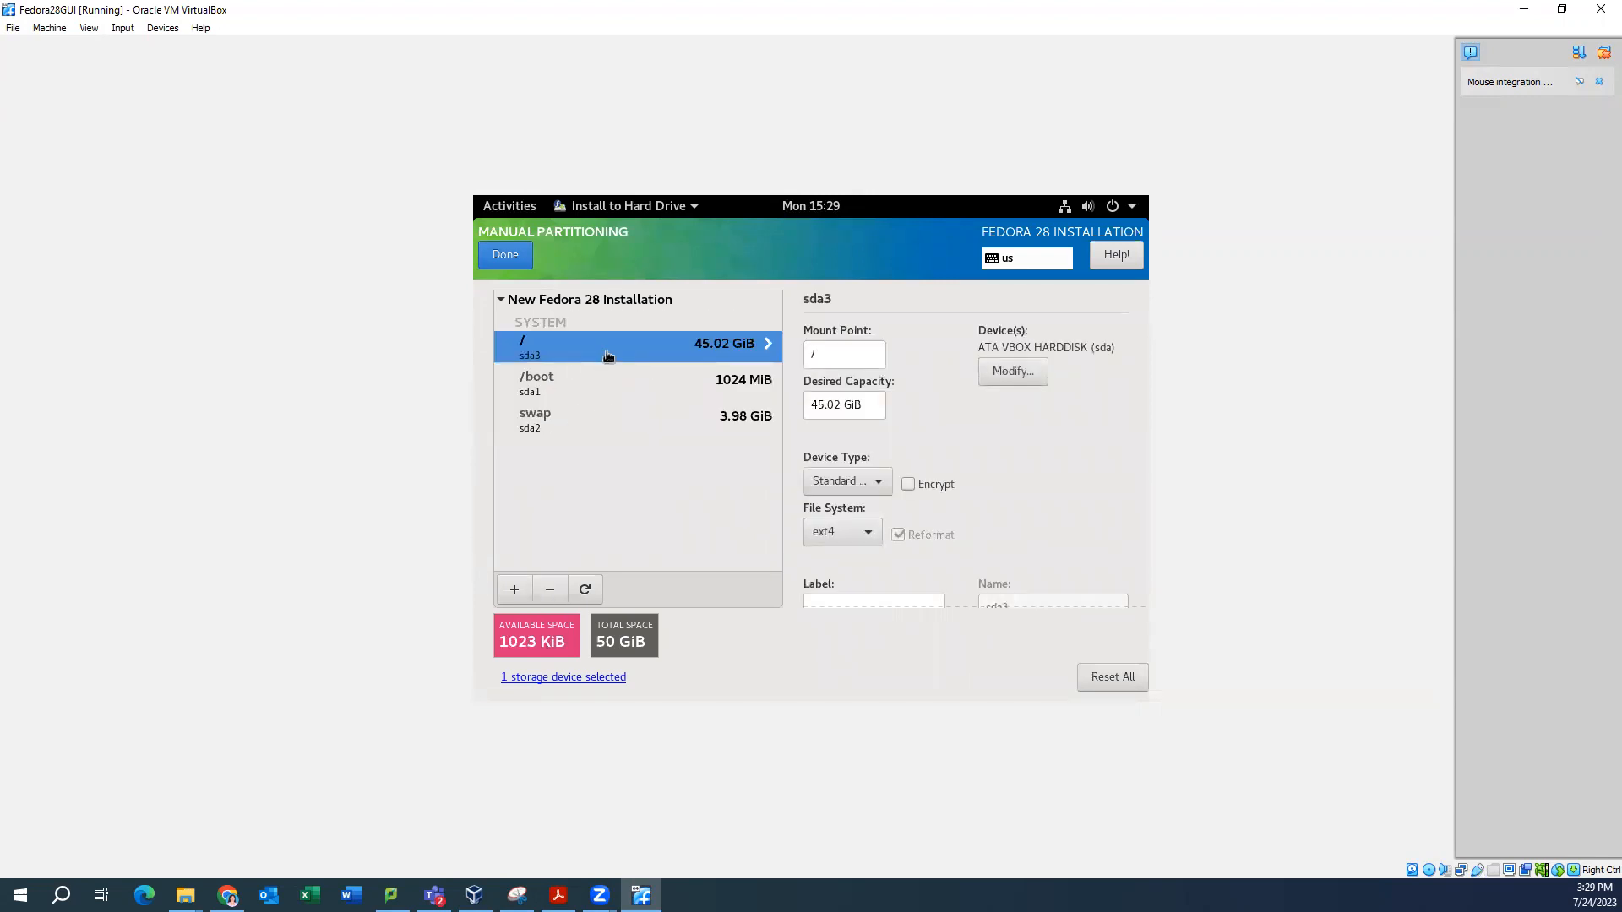
Set the root (/) partition's desired capacity to 35.02 GiB and update its settings
{"action": "left_click", "coordinate": [815, 406]}
{"action": "key", "text": "Delete"}
{"action": "type", "text": "3"}
{"action": "scroll", "coordinate": [1086, 554], "scroll_direction": "down", "scroll_amount": 1}
{"action": "scroll", "coordinate": [1073, 531], "scroll_direction": "down", "scroll_amount": 2}
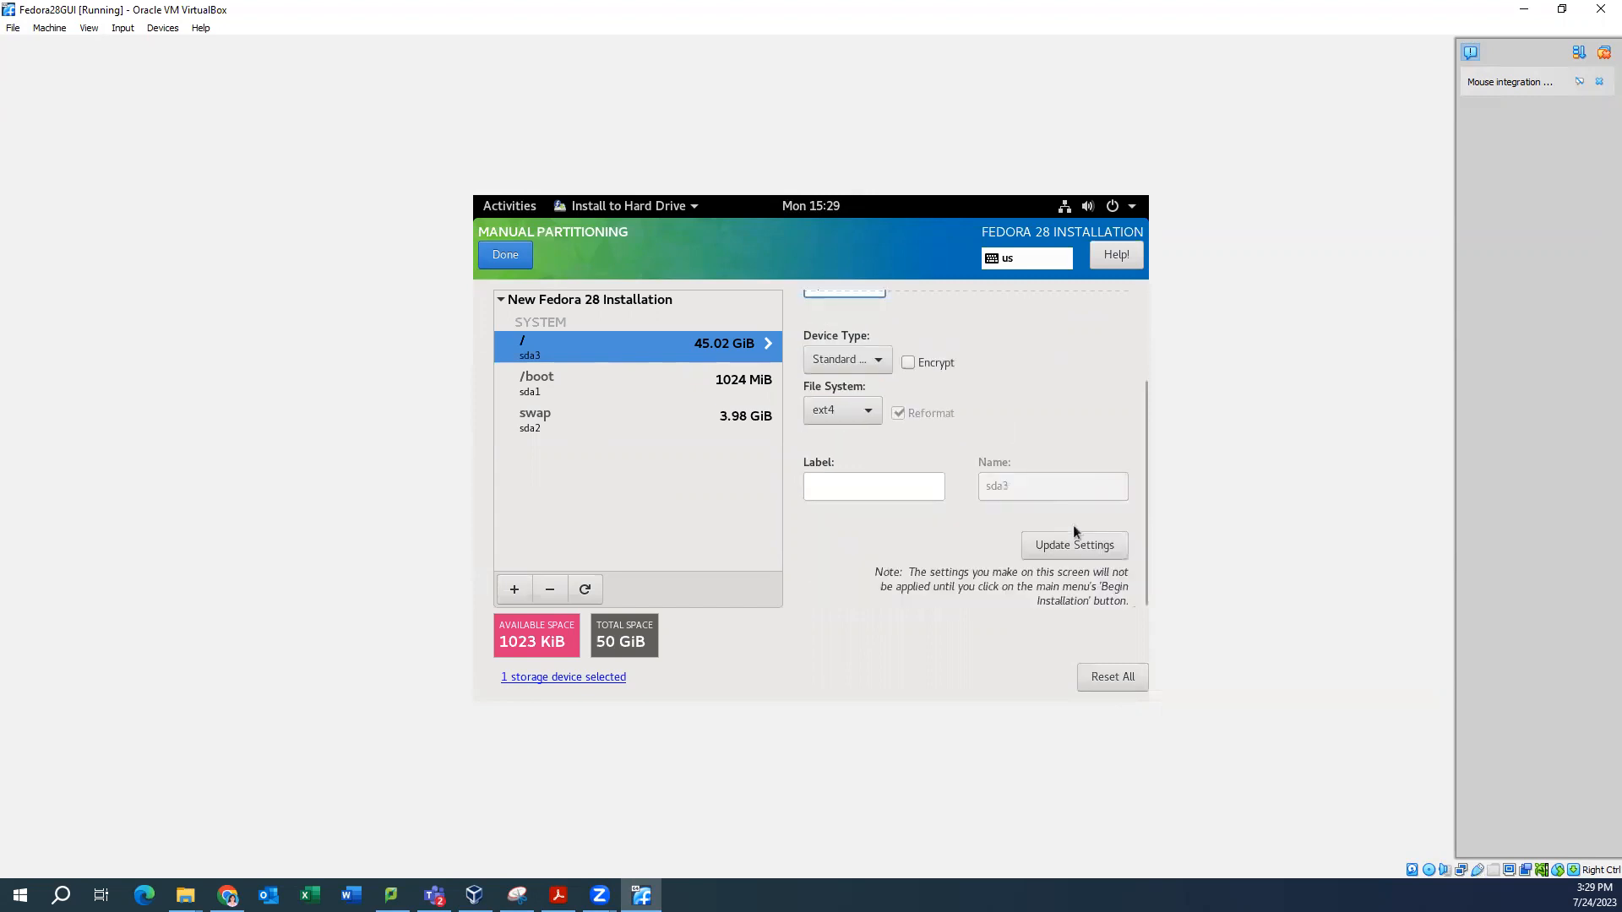
{"action": "left_click", "coordinate": [1077, 549]}
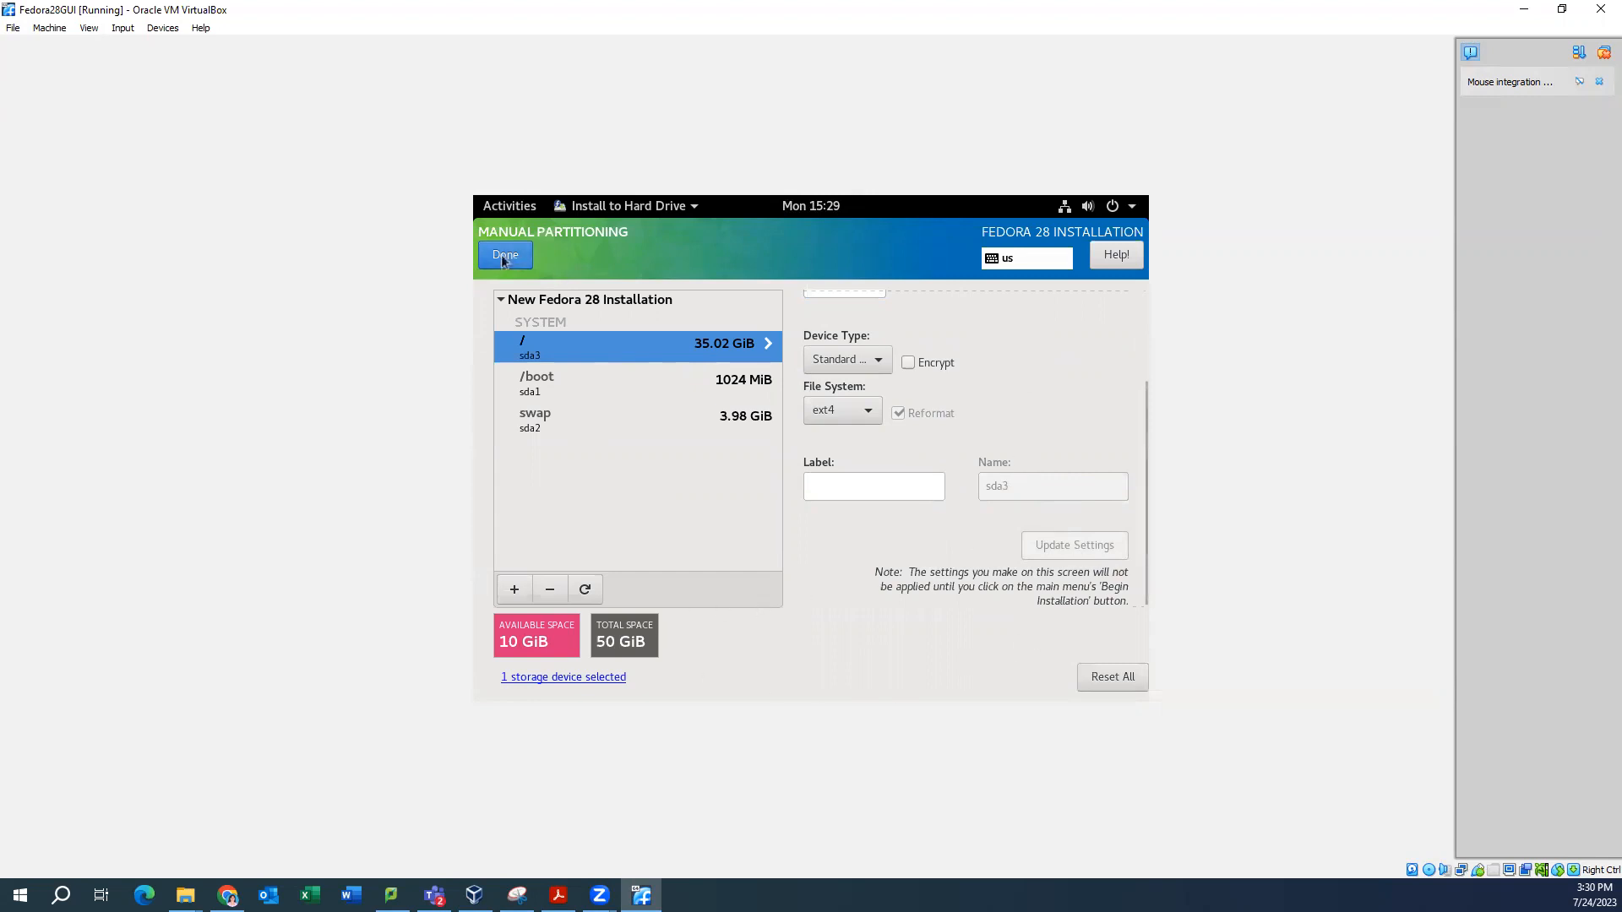
{"action": "scroll", "coordinate": [999, 403], "scroll_direction": "up", "scroll_amount": 3}
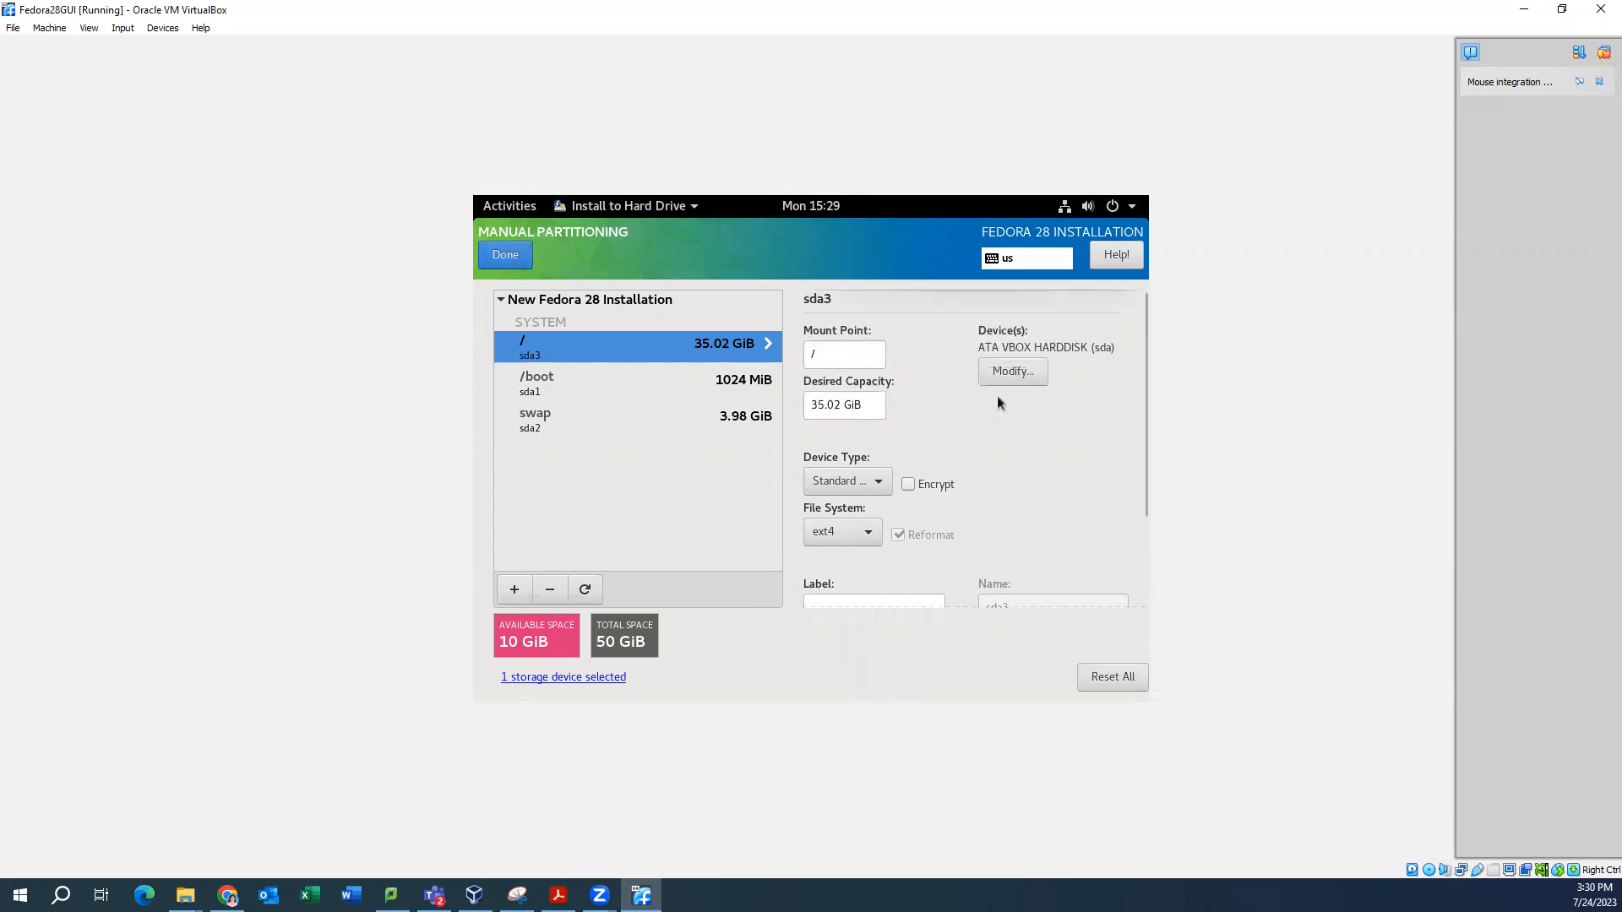
Finish the manual partitioning by accepting the summary of changes, and begin the Fedora installation
{"action": "left_click", "coordinate": [505, 254]}
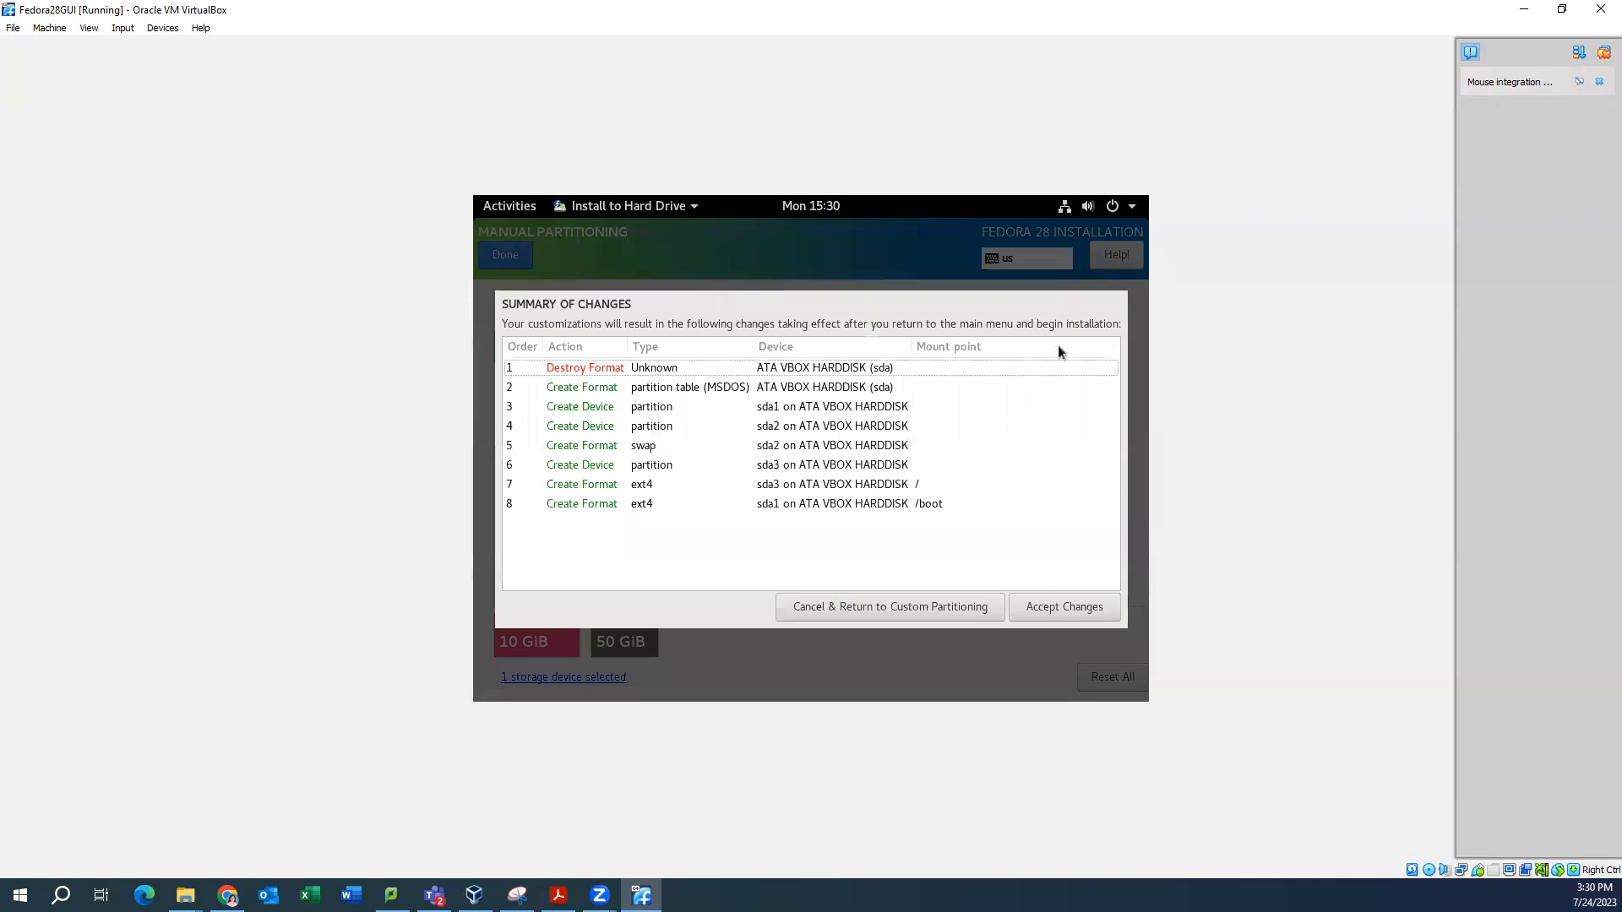
{"action": "left_click", "coordinate": [1069, 605]}
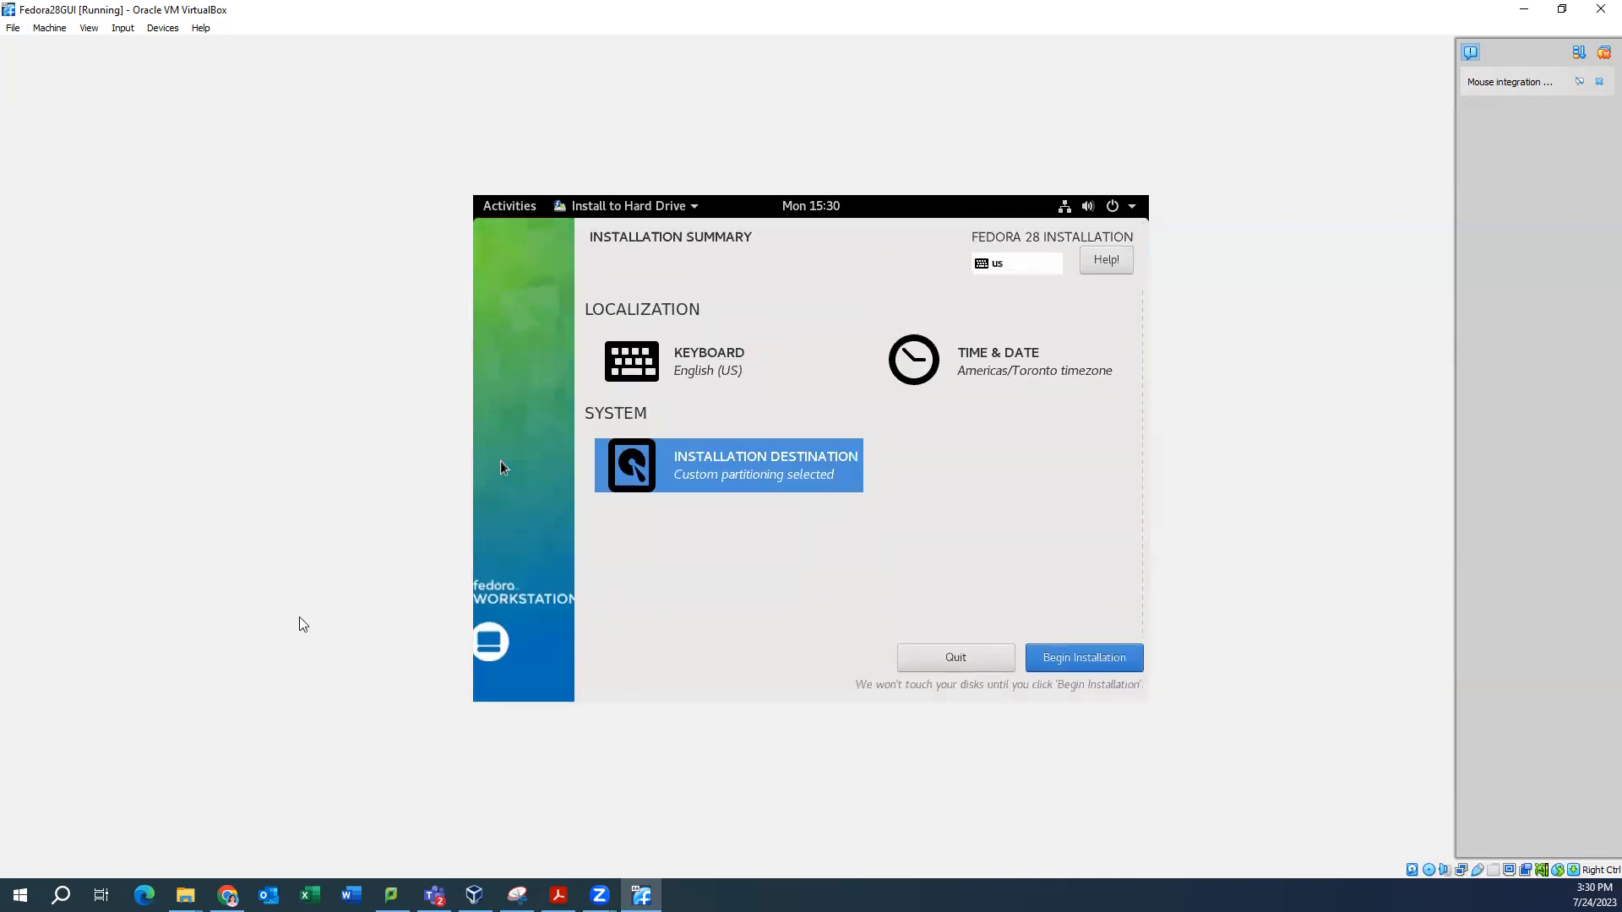
{"action": "left_click", "coordinate": [1083, 659]}
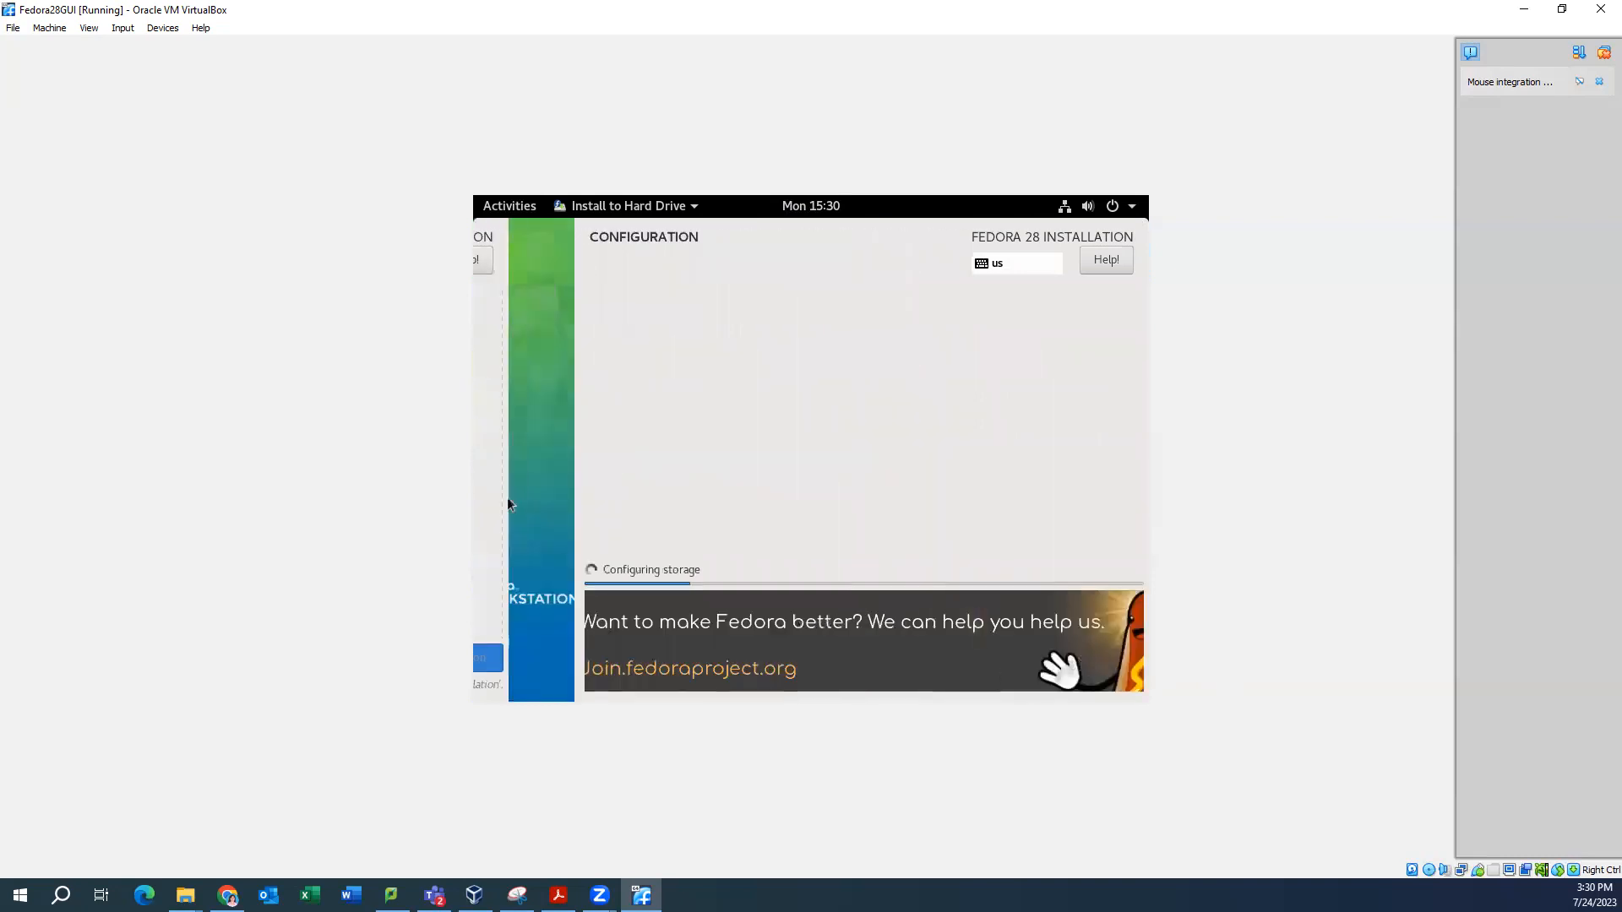
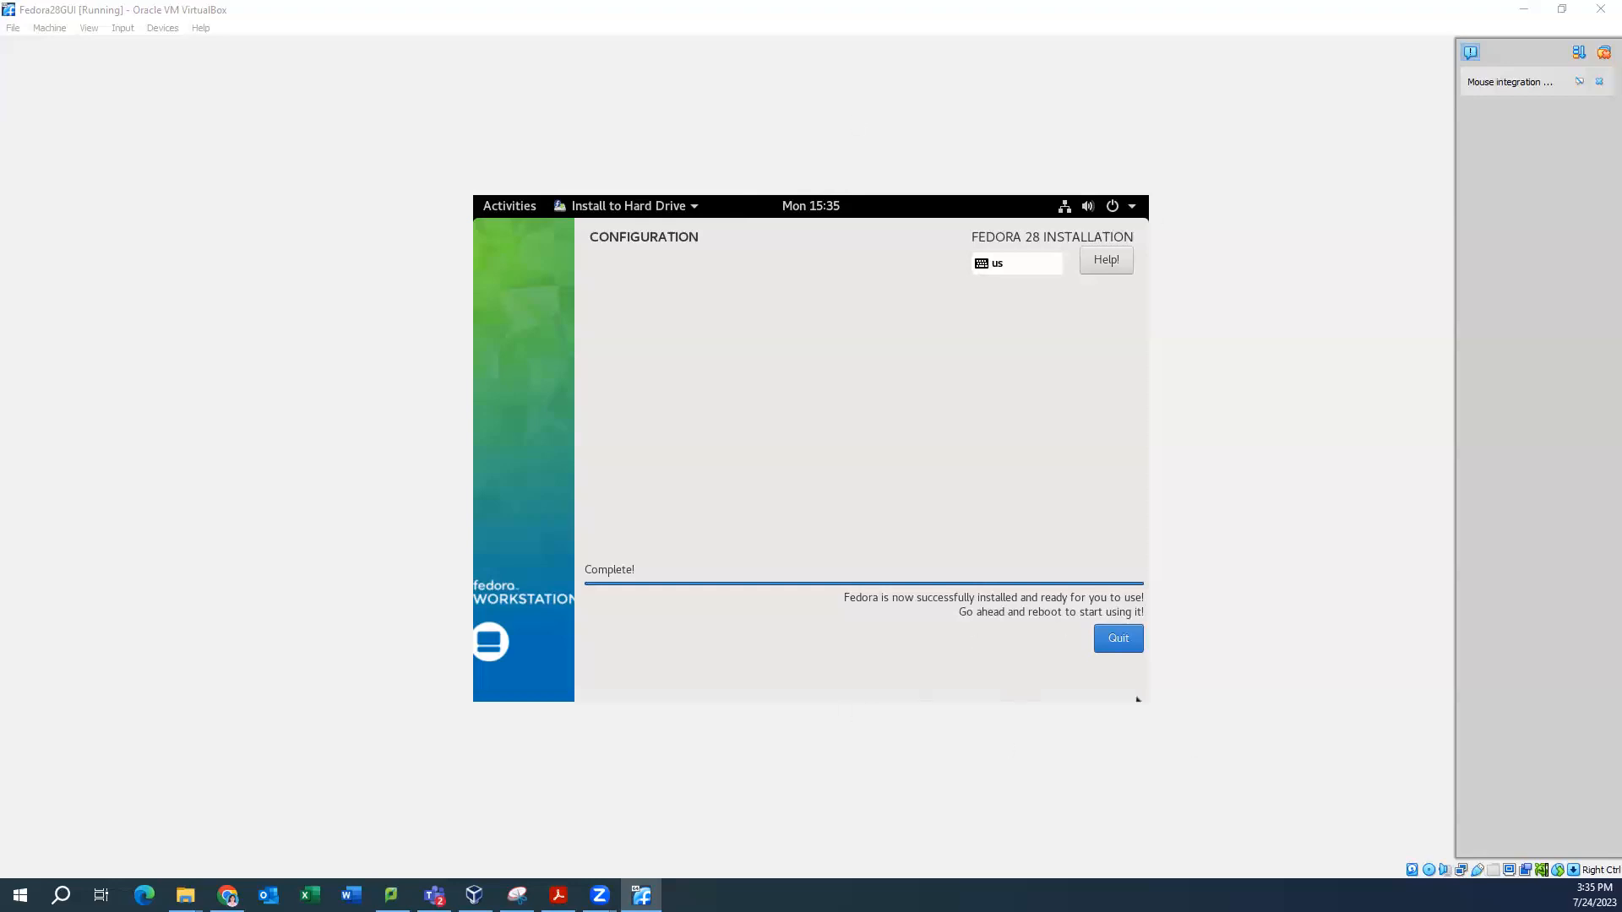
Quit the completed Fedora installer and power off the live system
{"action": "left_click", "coordinate": [1118, 640]}
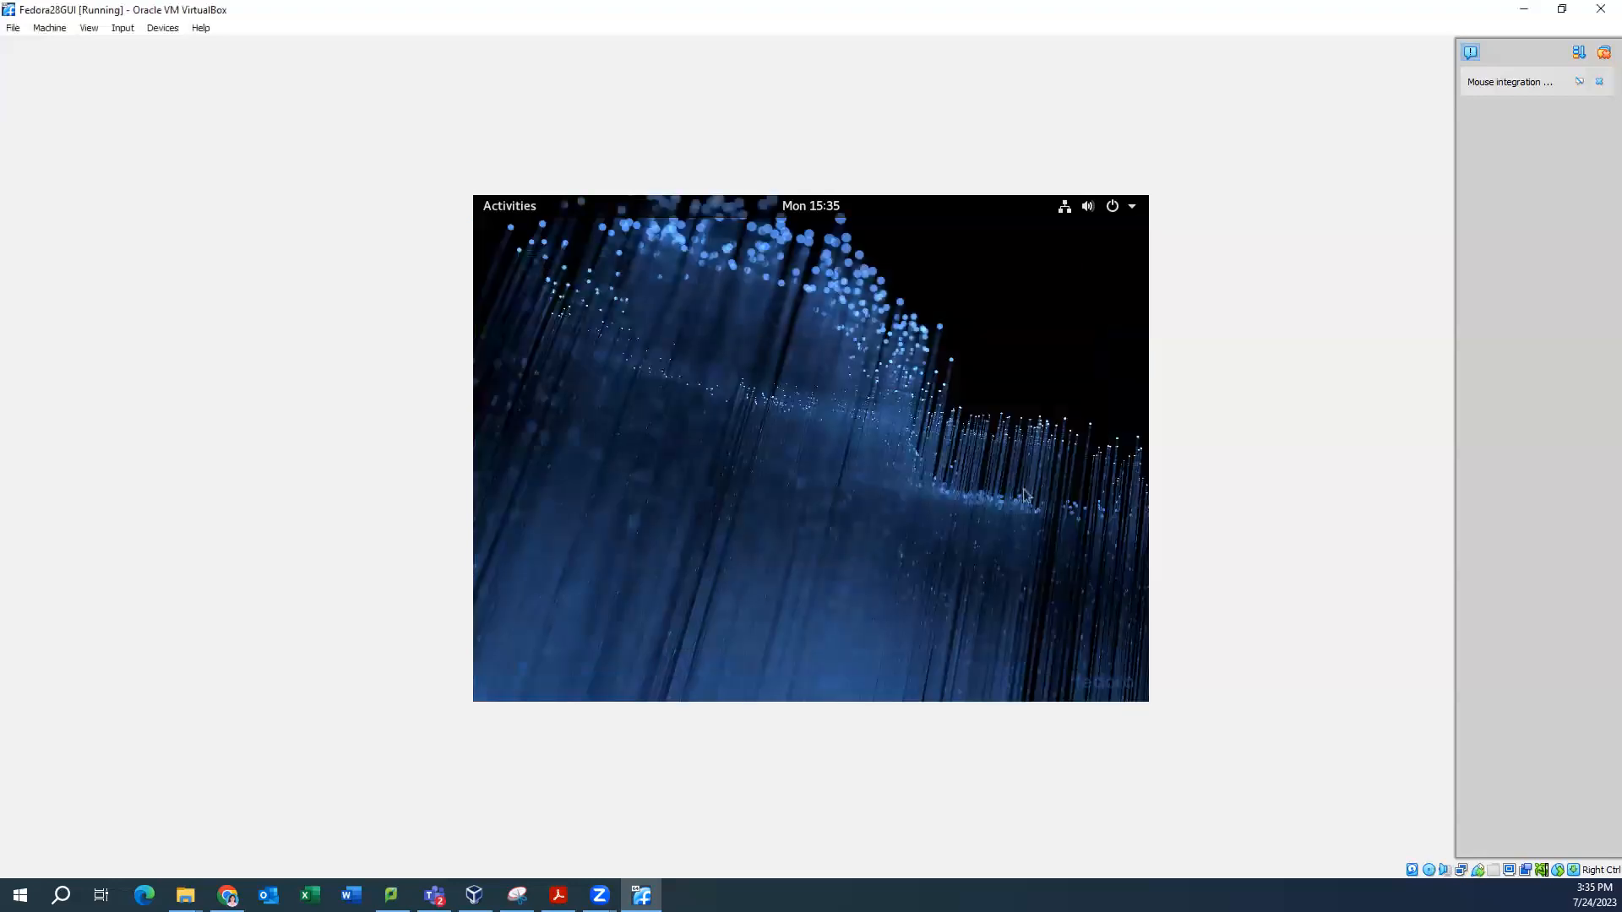
{"action": "left_click", "coordinate": [1136, 207]}
{"action": "left_click", "coordinate": [1085, 403]}
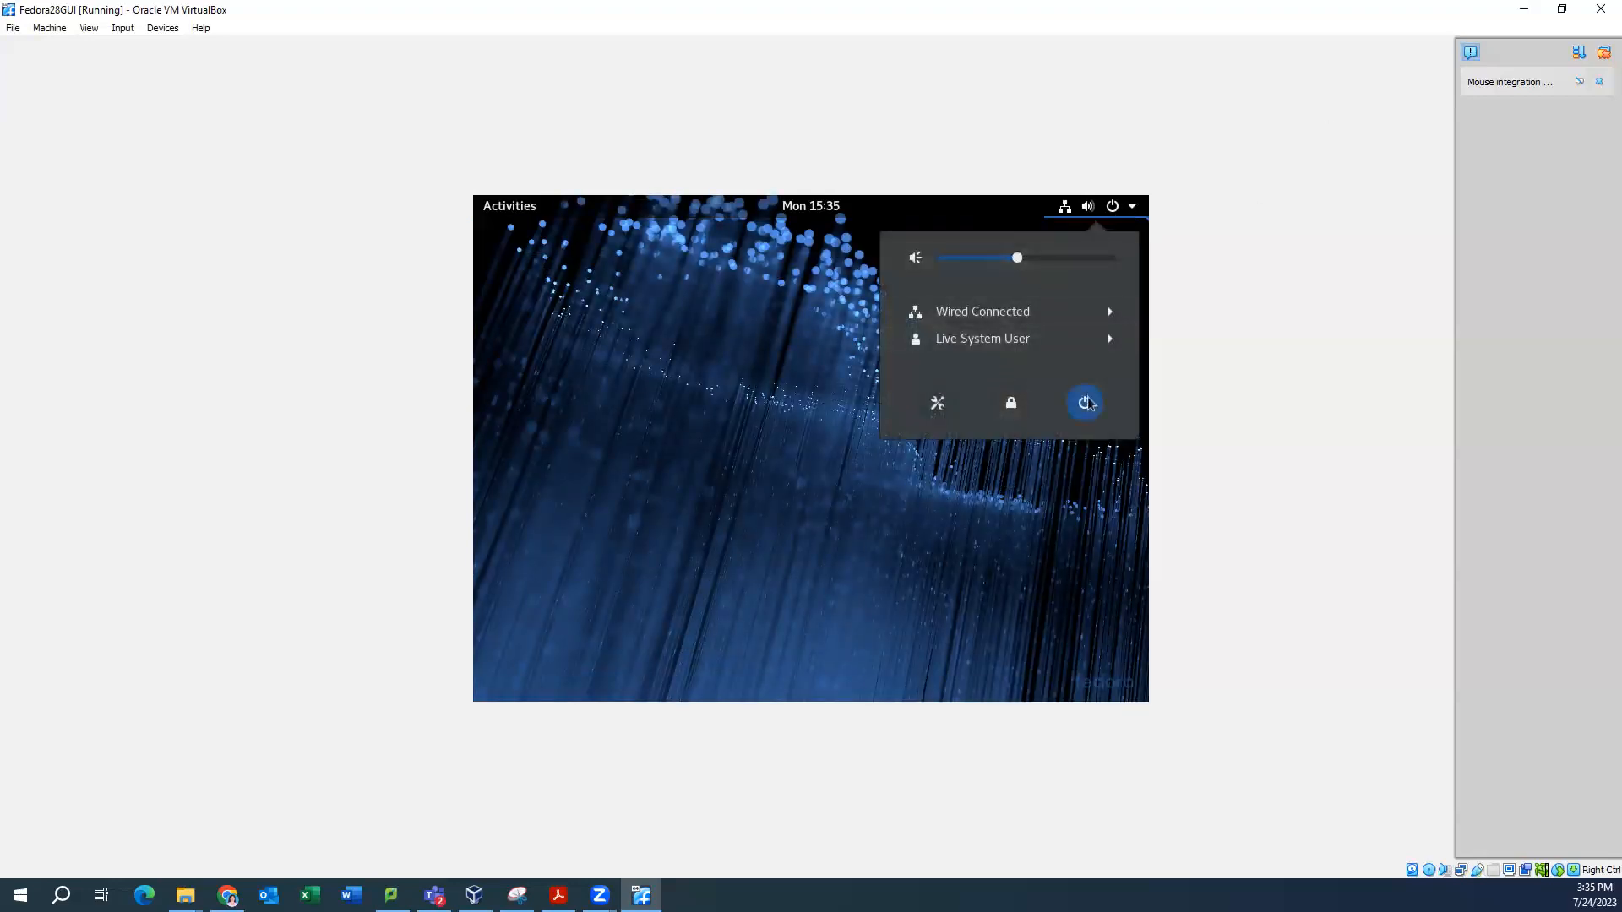
{"action": "left_click", "coordinate": [960, 512]}
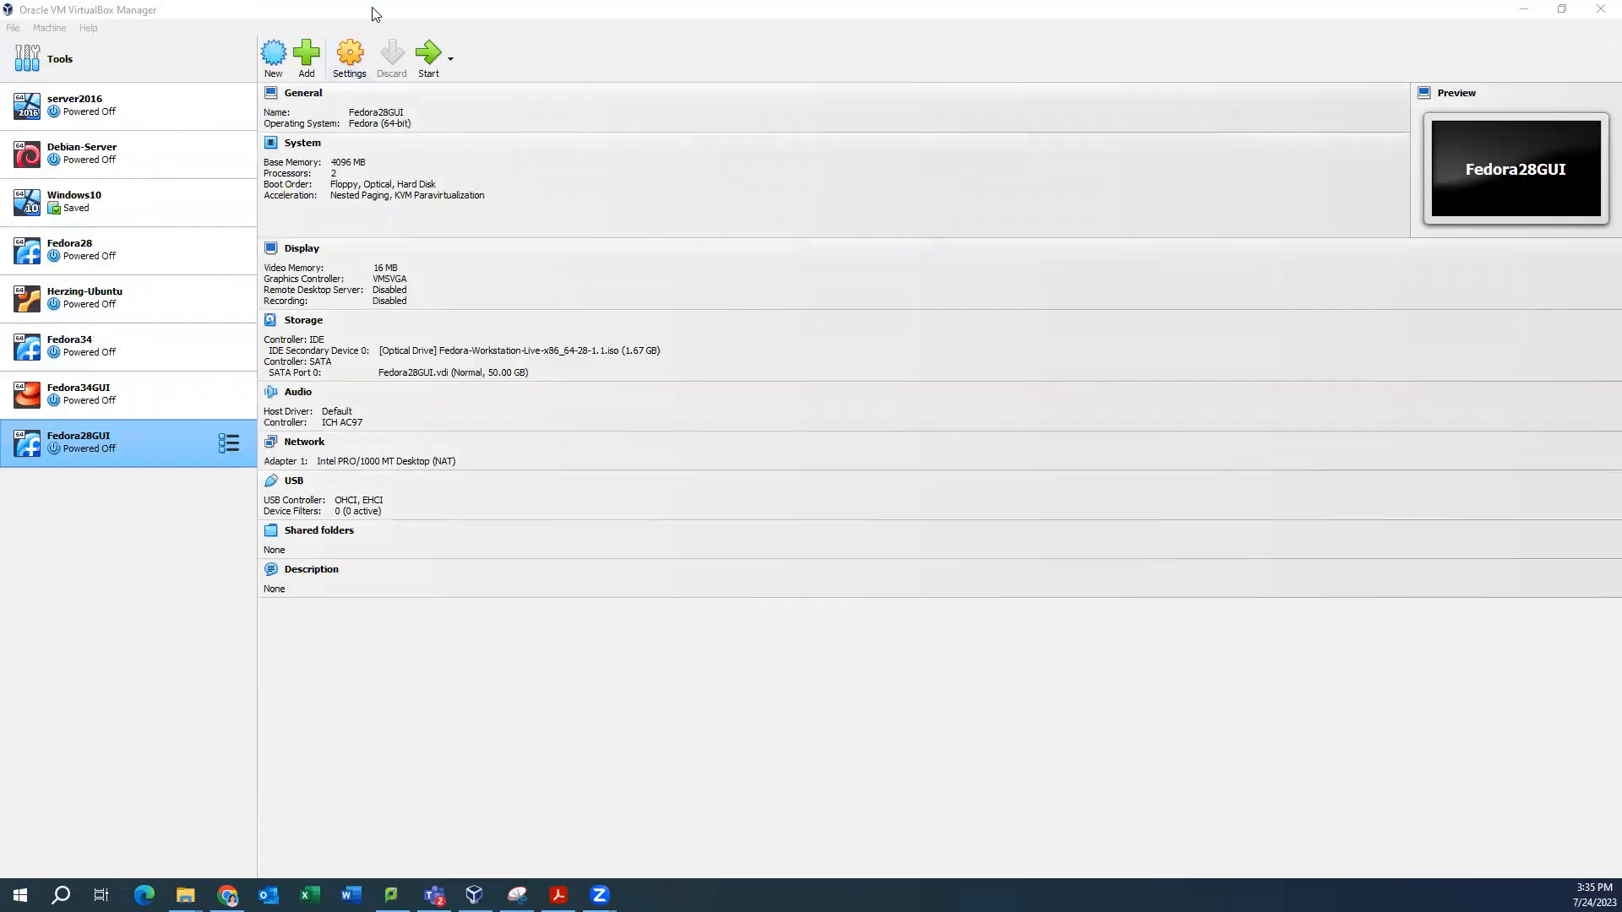
Remove the optical drive holding the Fedora Workstation live ISO from Fedora28GUI's IDE controller, save the settings and start the virtual machine
{"action": "left_click", "coordinate": [349, 56]}
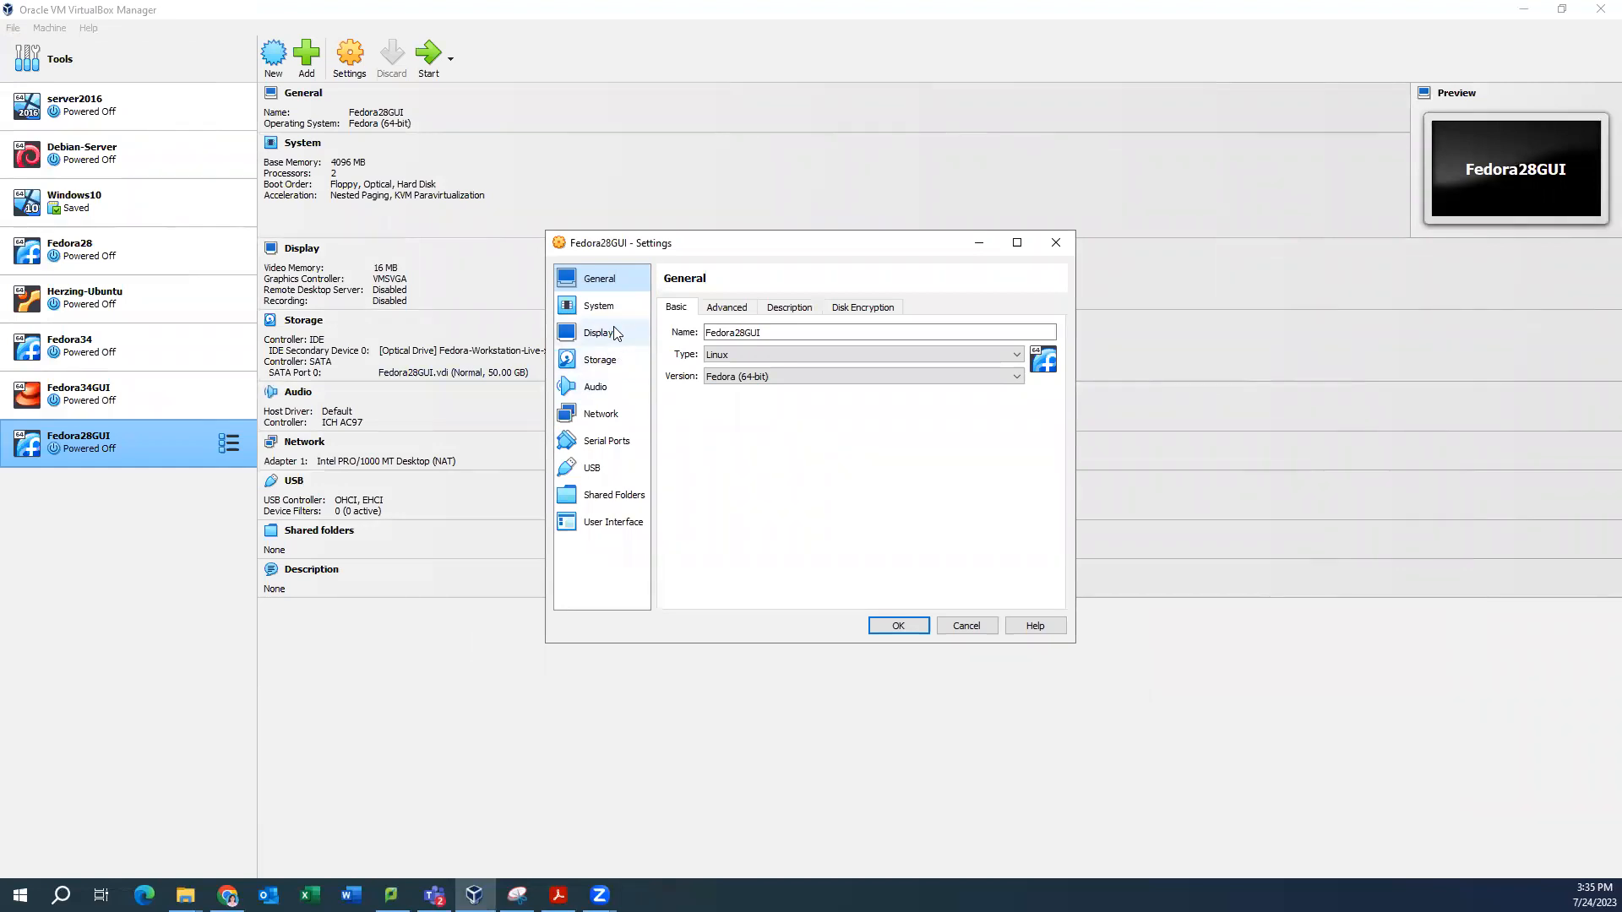
{"action": "left_click", "coordinate": [602, 359]}
{"action": "left_click", "coordinate": [741, 345]}
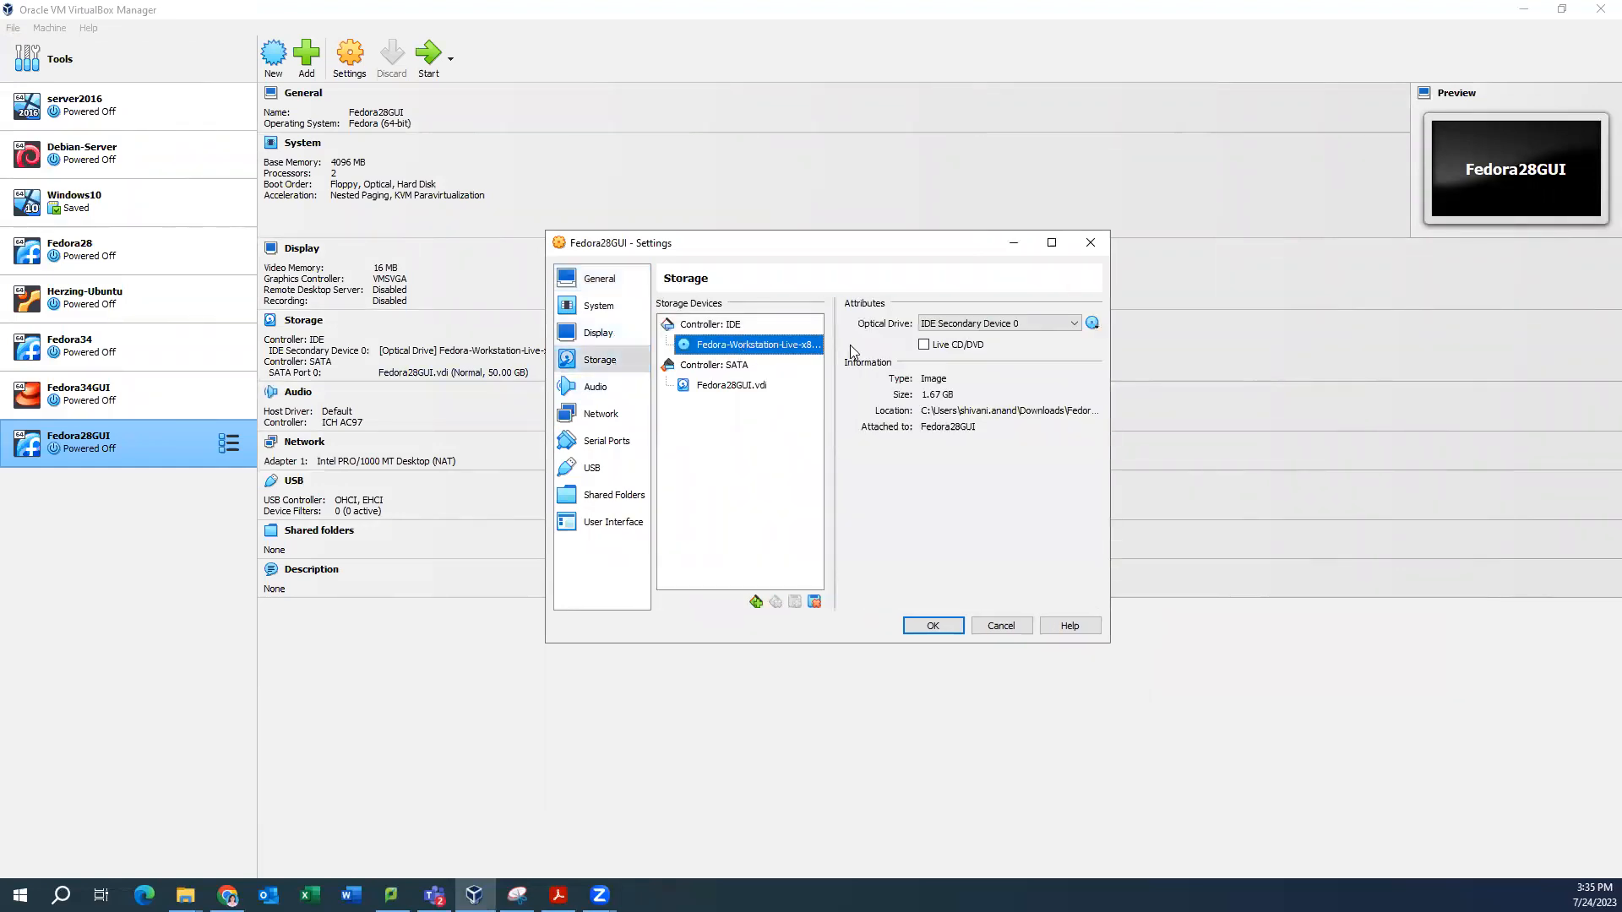
{"action": "right_click", "coordinate": [803, 348]}
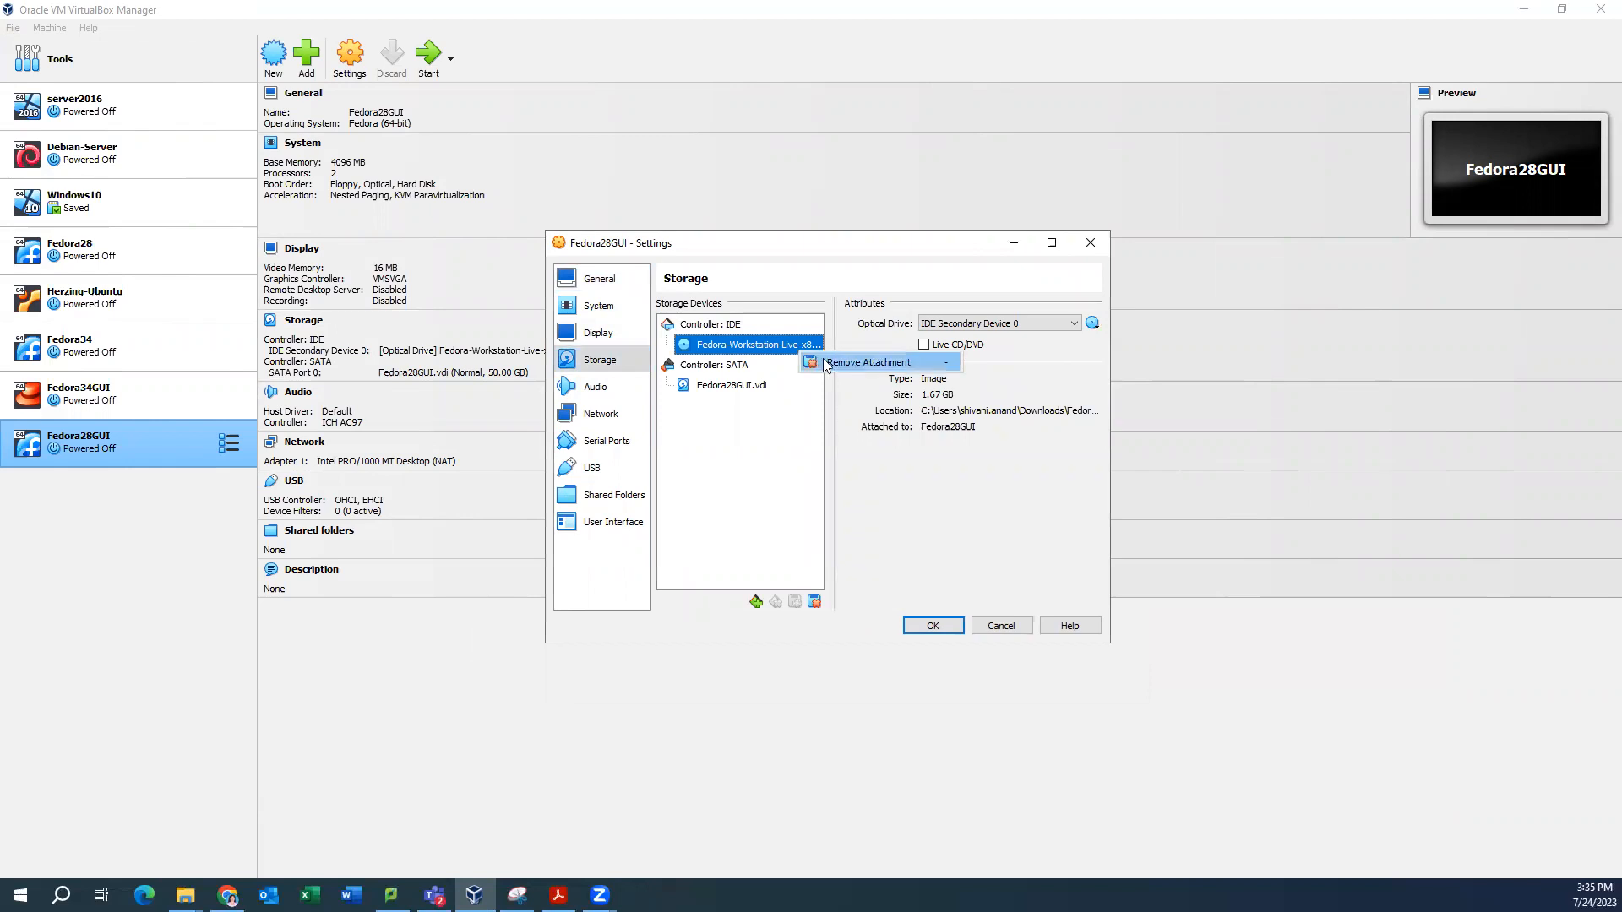
{"action": "left_click", "coordinate": [846, 363]}
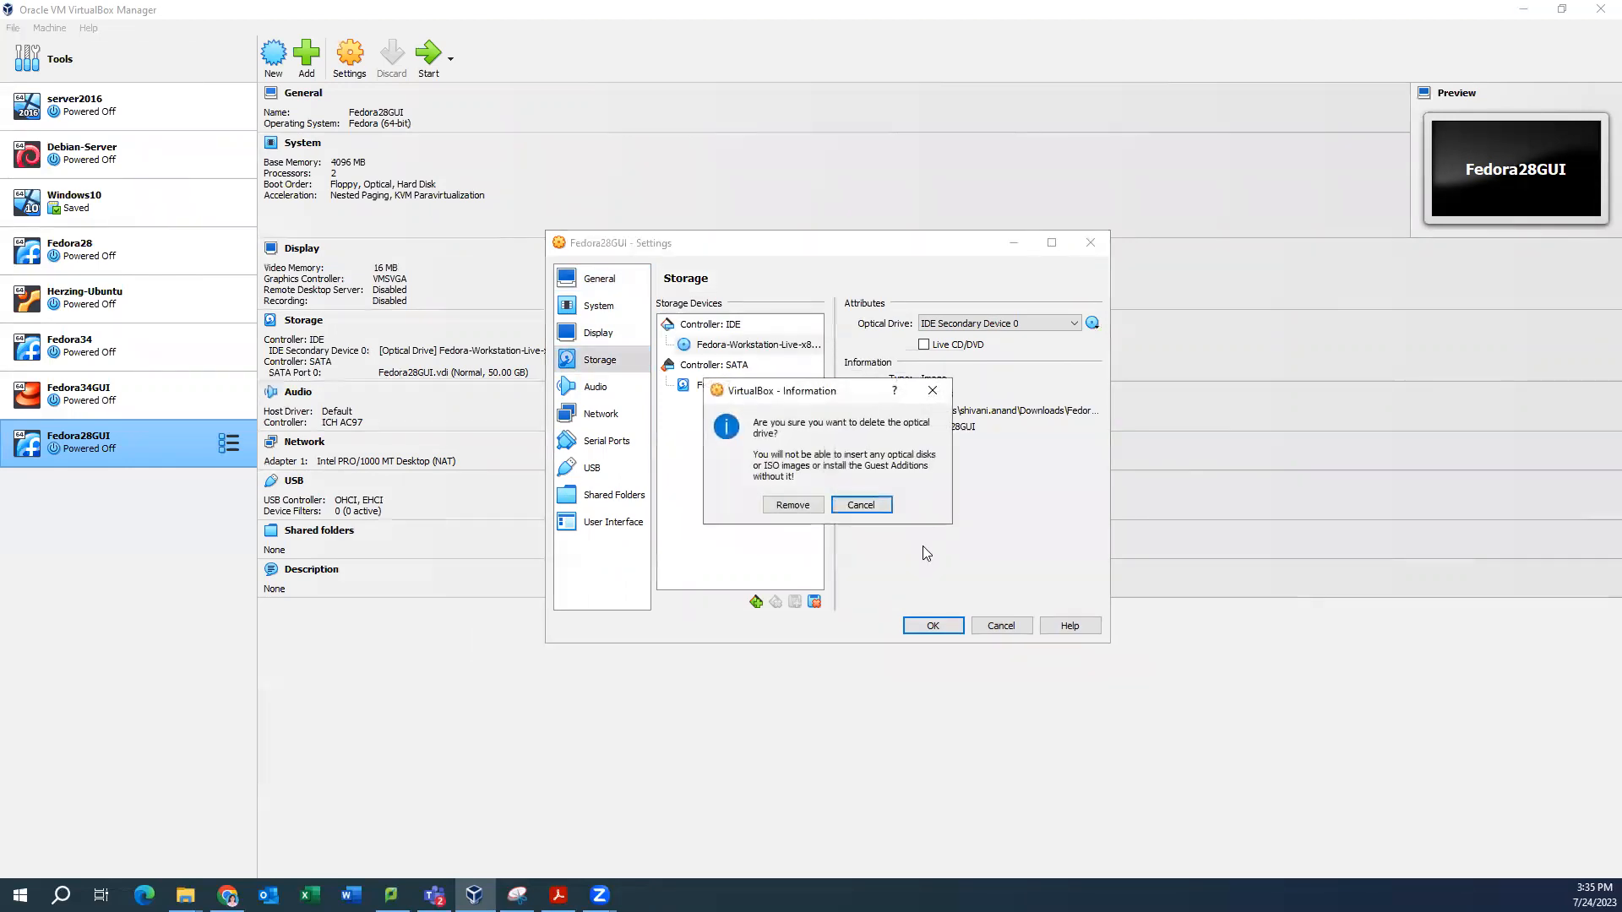
{"action": "left_click", "coordinate": [793, 504]}
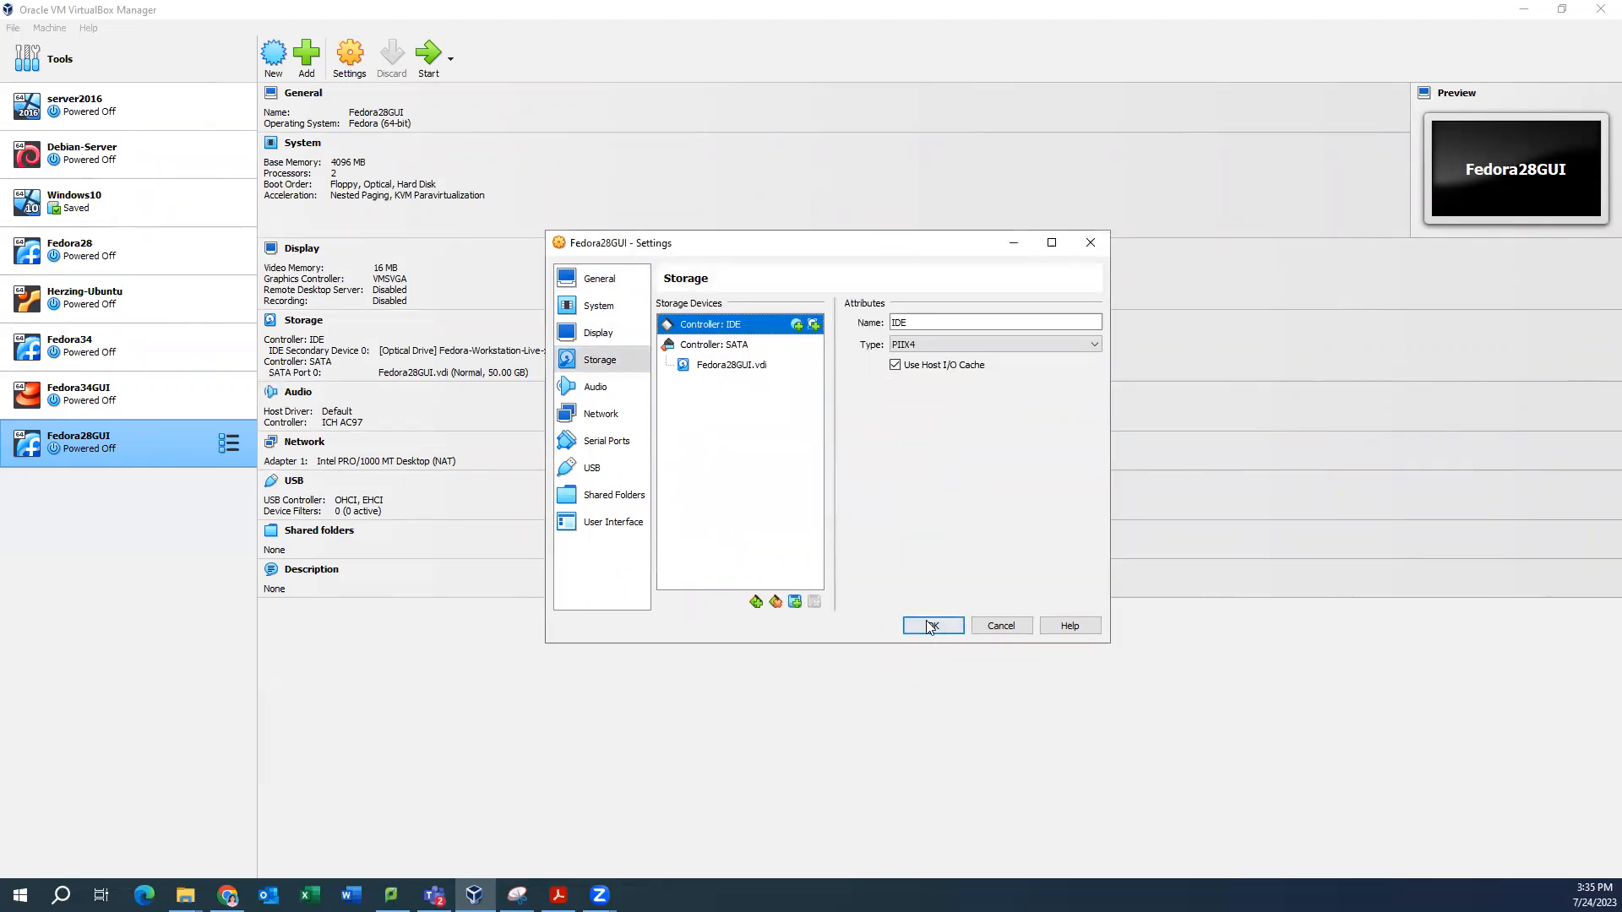
{"action": "left_click", "coordinate": [933, 625]}
{"action": "left_click", "coordinate": [429, 66]}
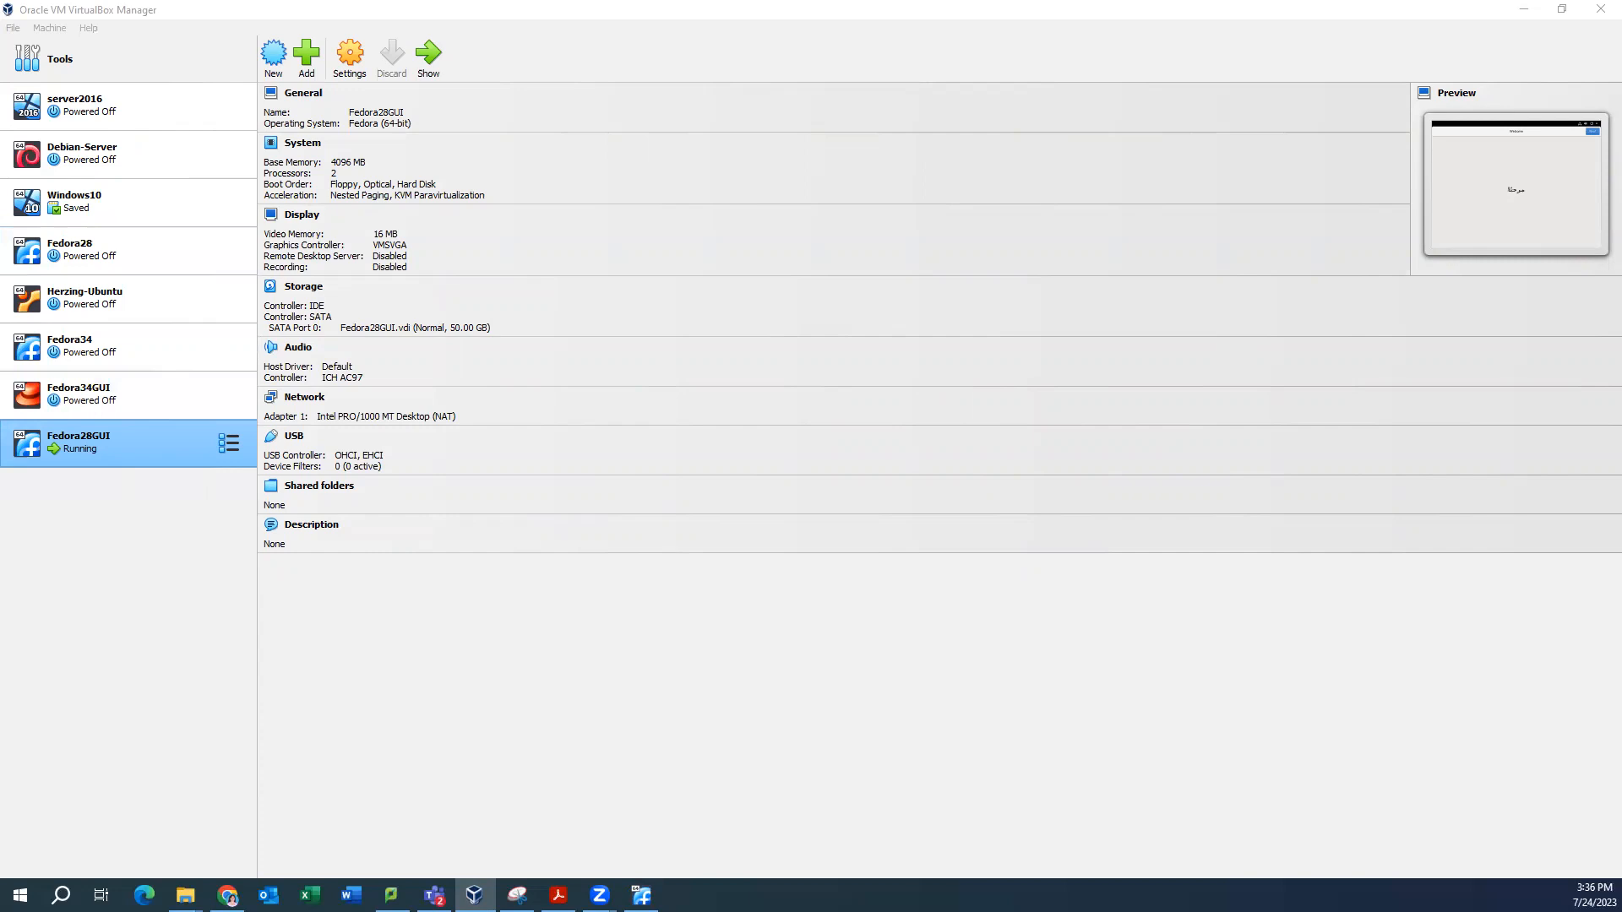
In the Fedora initial setup, turn off Location Services and Automatic Problem Reporting, and skip connecting online accounts
{"action": "key", "text": "alt+Tab"}
{"action": "left_click", "coordinate": [1097, 245]}
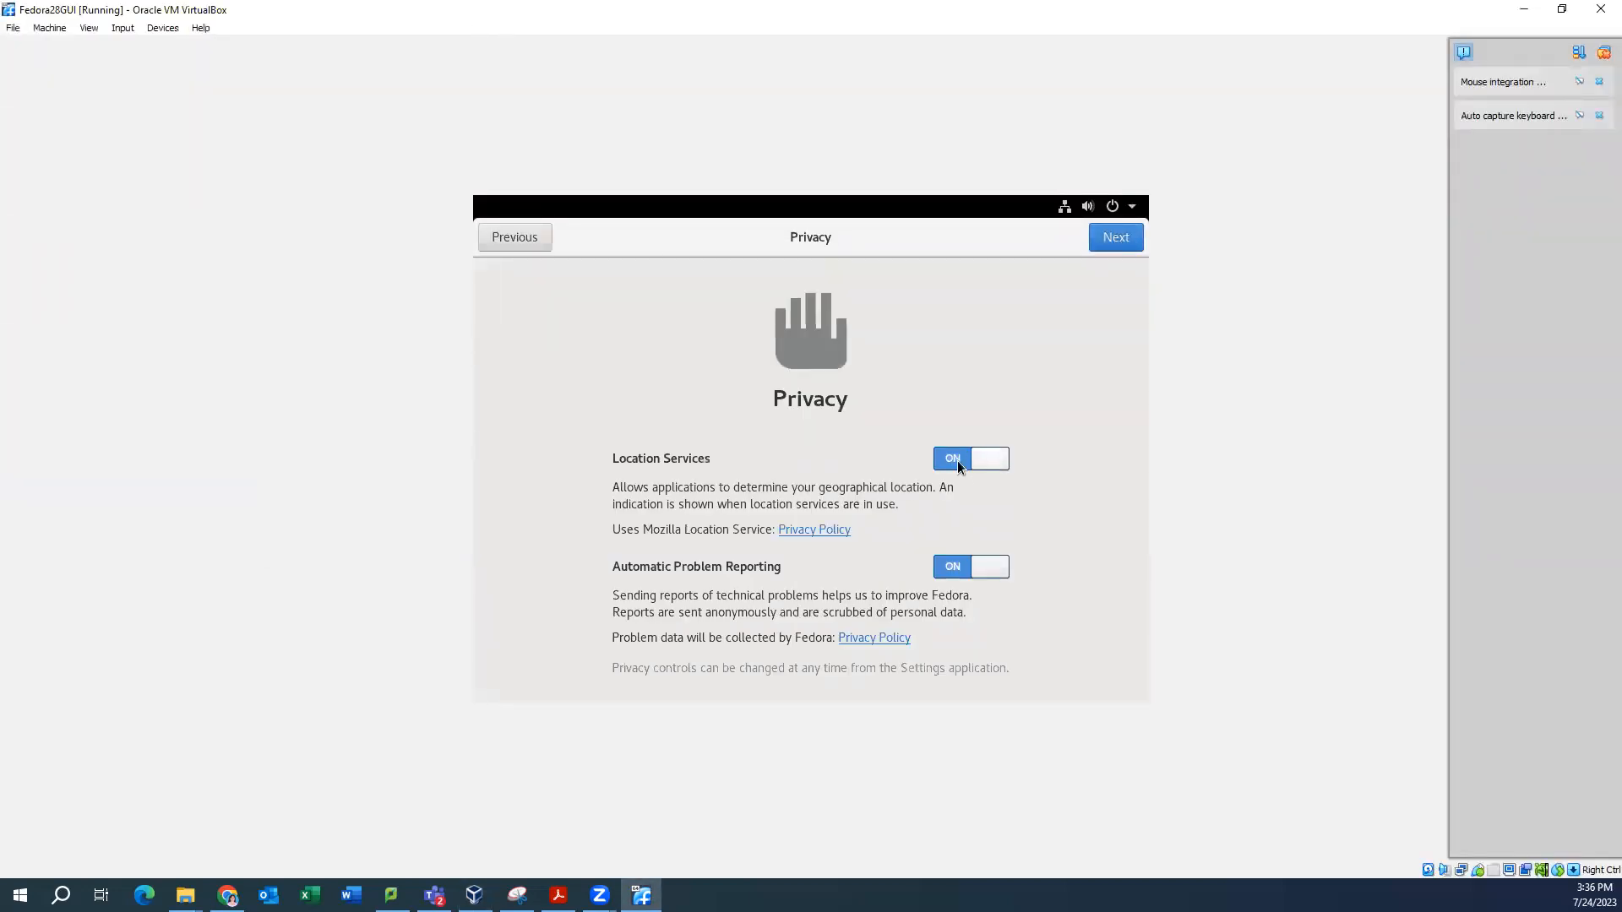
{"action": "left_click", "coordinate": [959, 466]}
{"action": "left_click", "coordinate": [953, 566]}
{"action": "left_click", "coordinate": [1121, 240]}
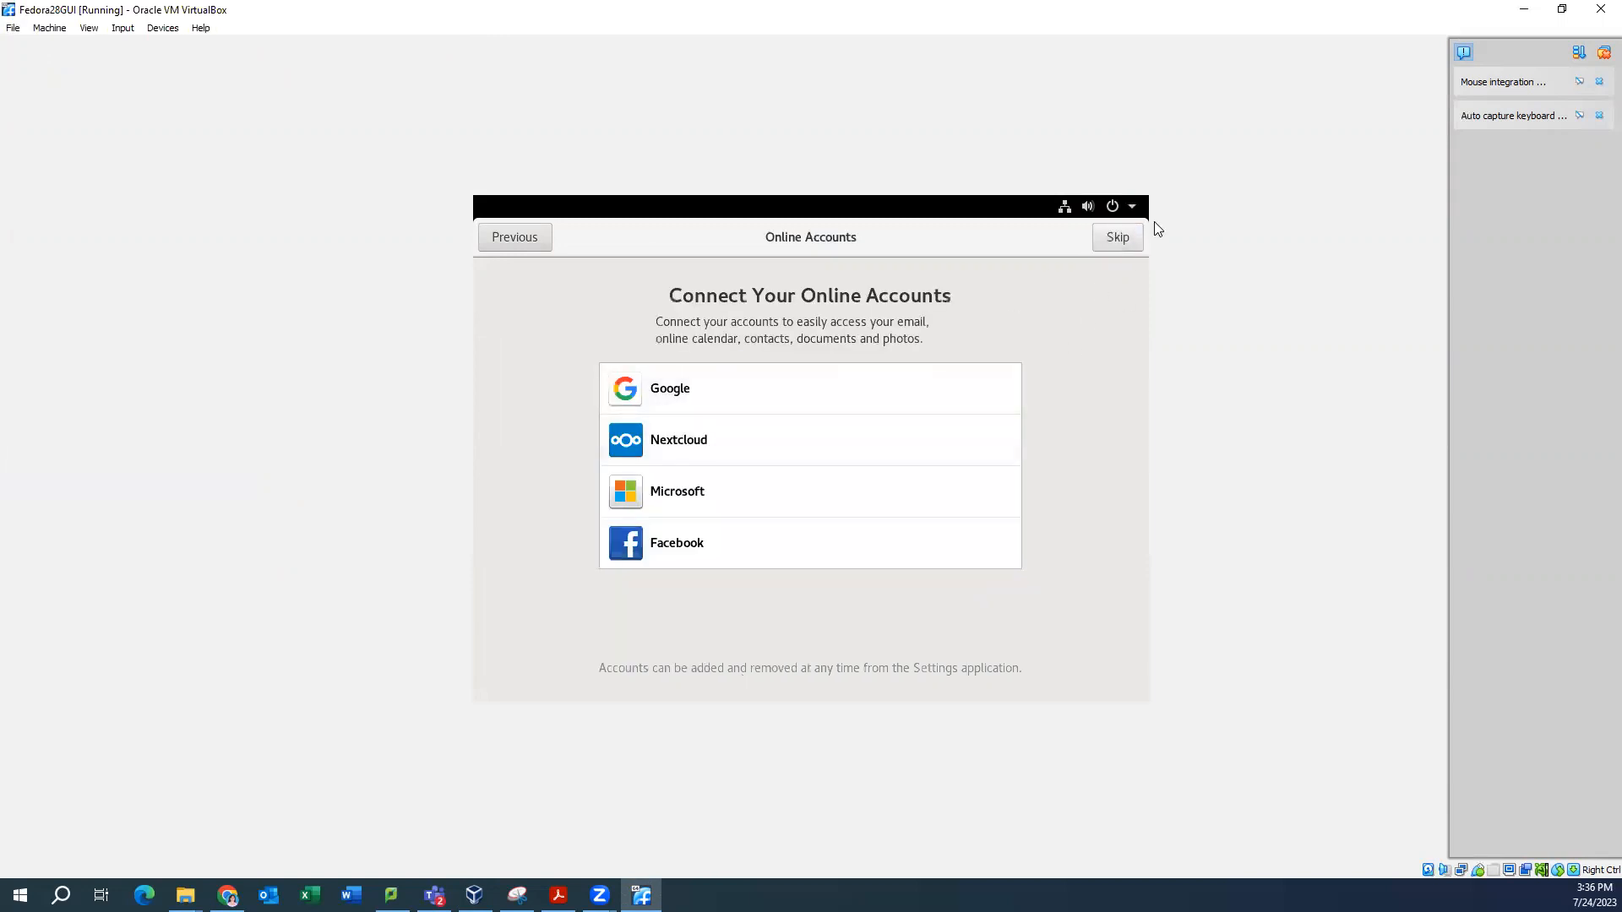
{"action": "left_click", "coordinate": [1119, 237]}
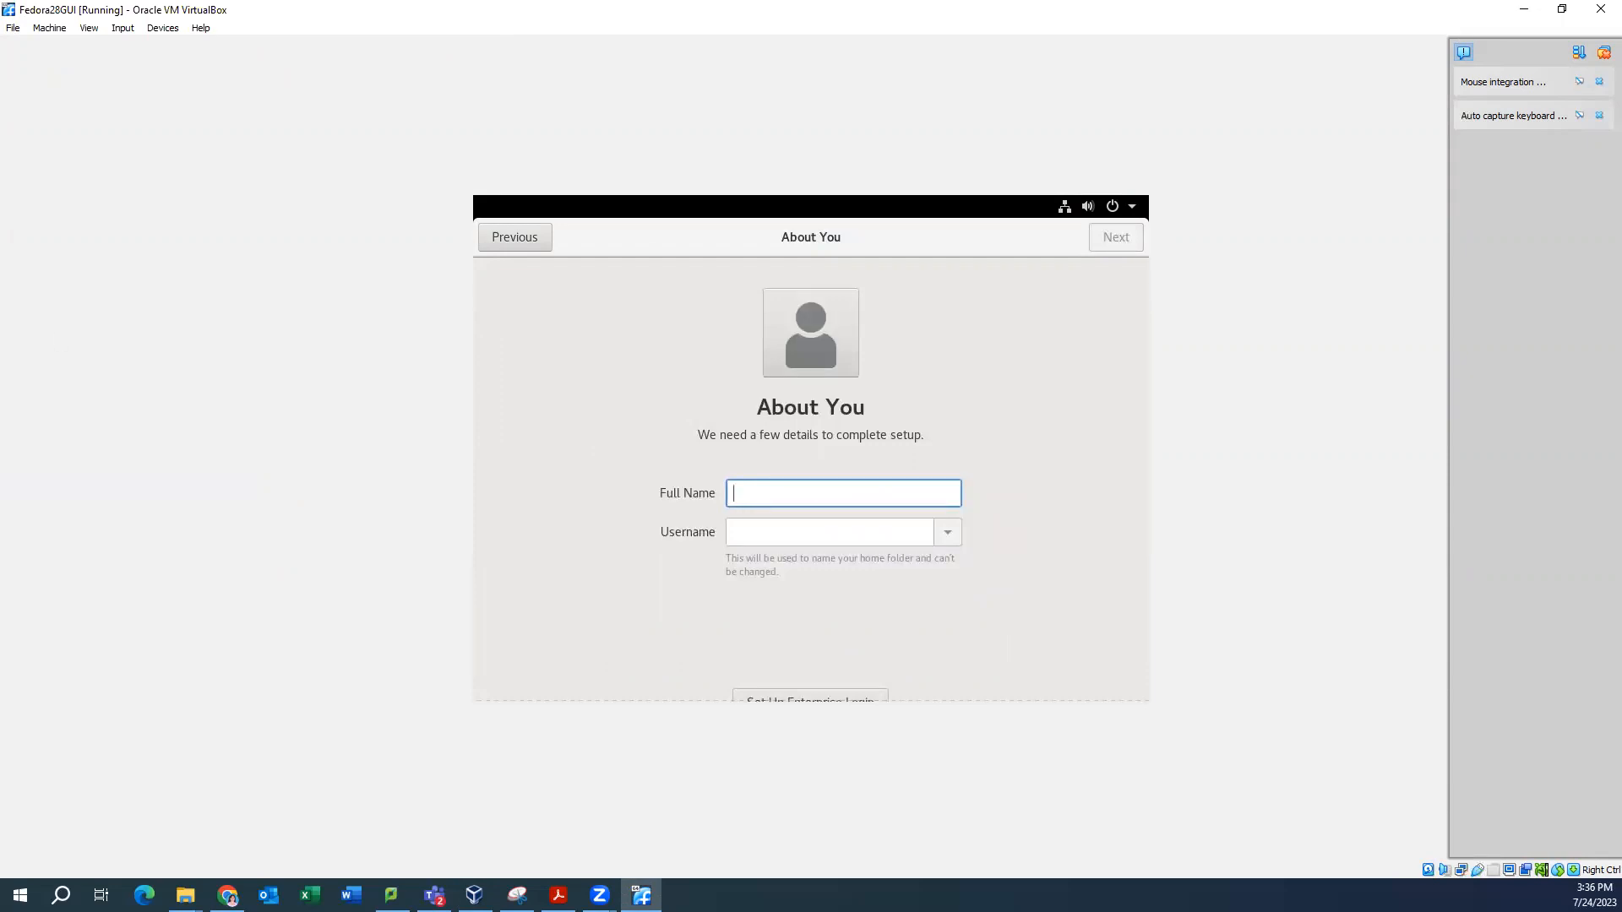
Set the new user's full name to Instructor with the username instructor, and continue to the password page
{"action": "type", "text": "Instructor"}
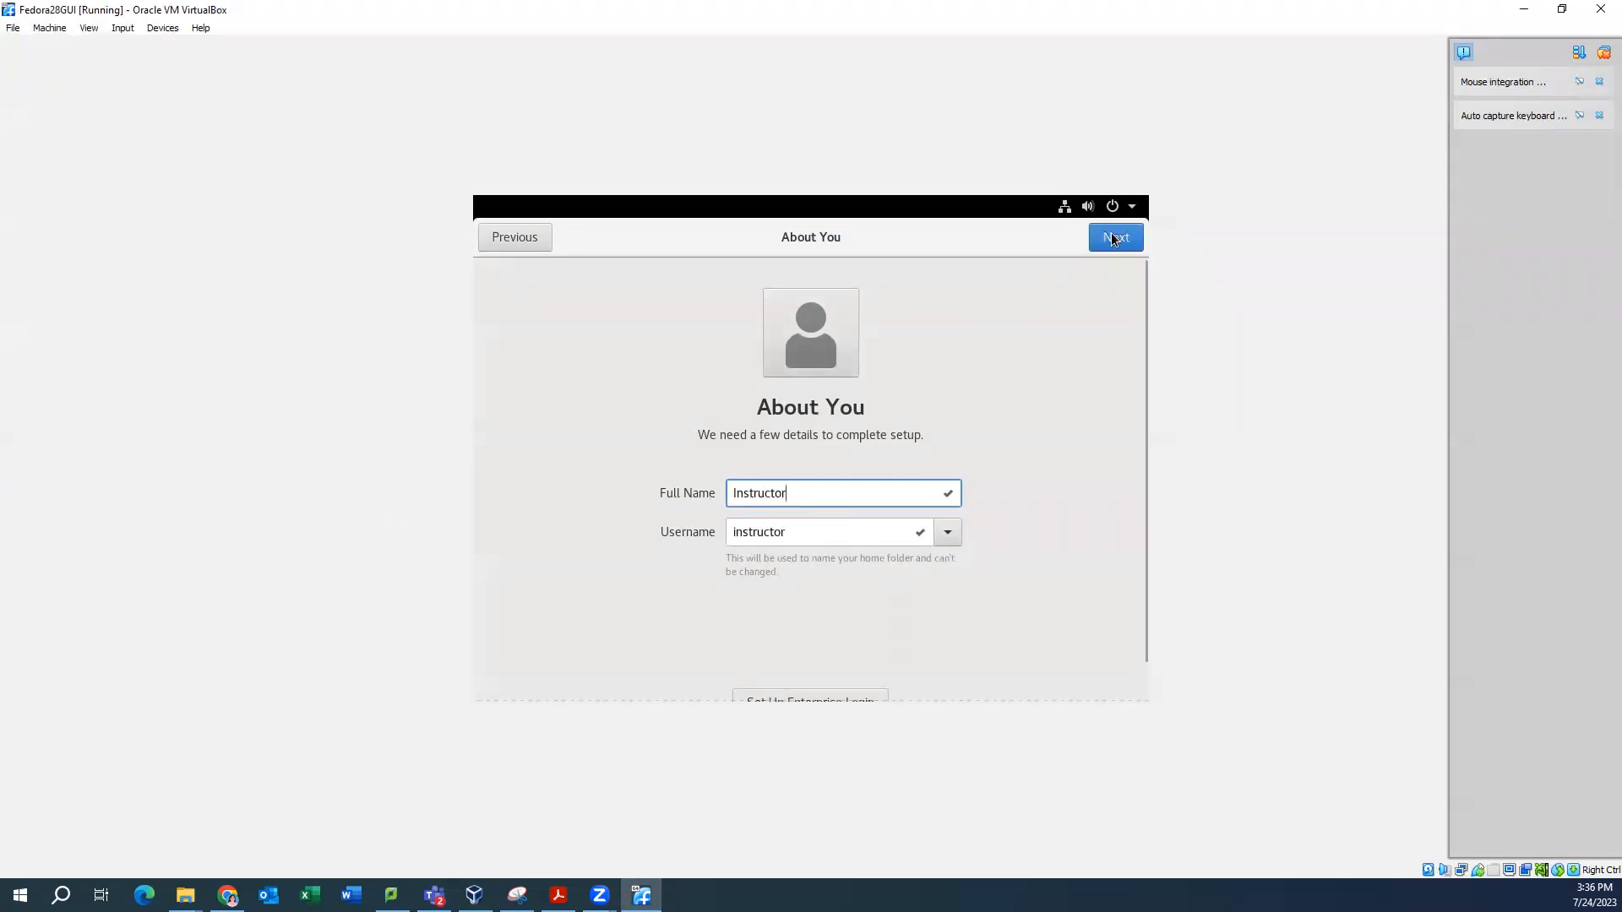
{"action": "left_click", "coordinate": [1102, 235]}
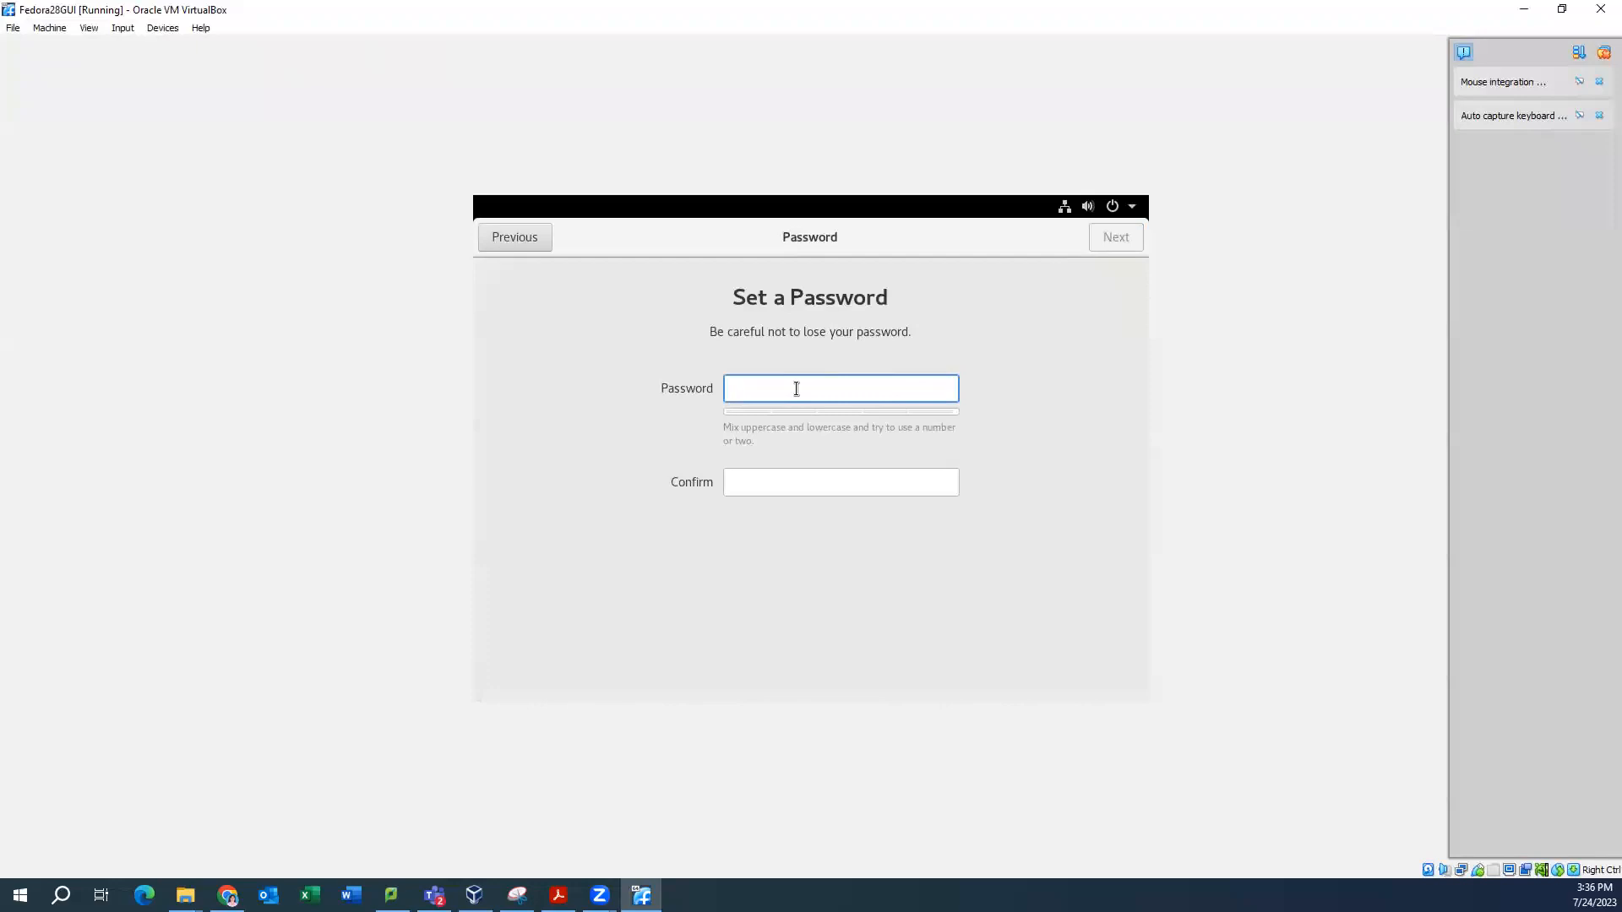
{"action": "type", "text": "••••••••••"}
{"action": "key", "text": "BackSpace"}
{"action": "key", "text": "BackSpace"}
{"action": "key", "text": "BackSpace"}
{"action": "key", "text": "BackSpace"}
{"action": "key", "text": "BackSpace"}
{"action": "key", "text": "BackSpace"}
{"action": "key", "text": "BackSpace"}
{"action": "key", "text": "BackSpace"}
{"action": "key", "text": "BackSpace"}
{"action": "key", "text": "BackSpace"}
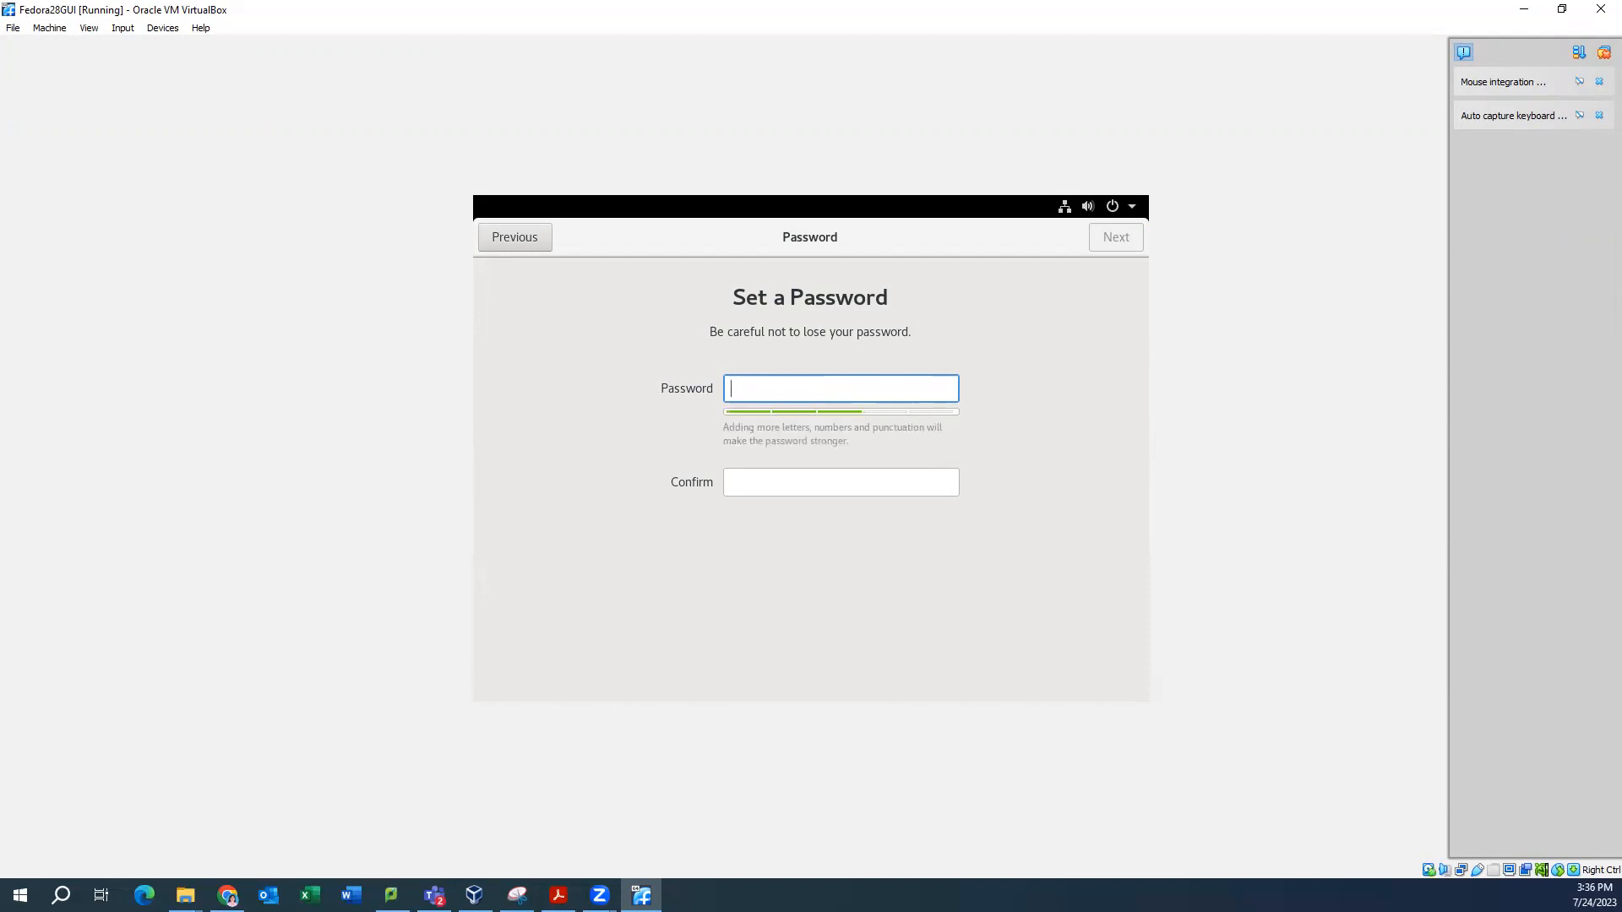
Enter and confirm the account password for the new user, and finish the initial setup to start using Fedora
{"action": "type", "text": "••••••••••"}
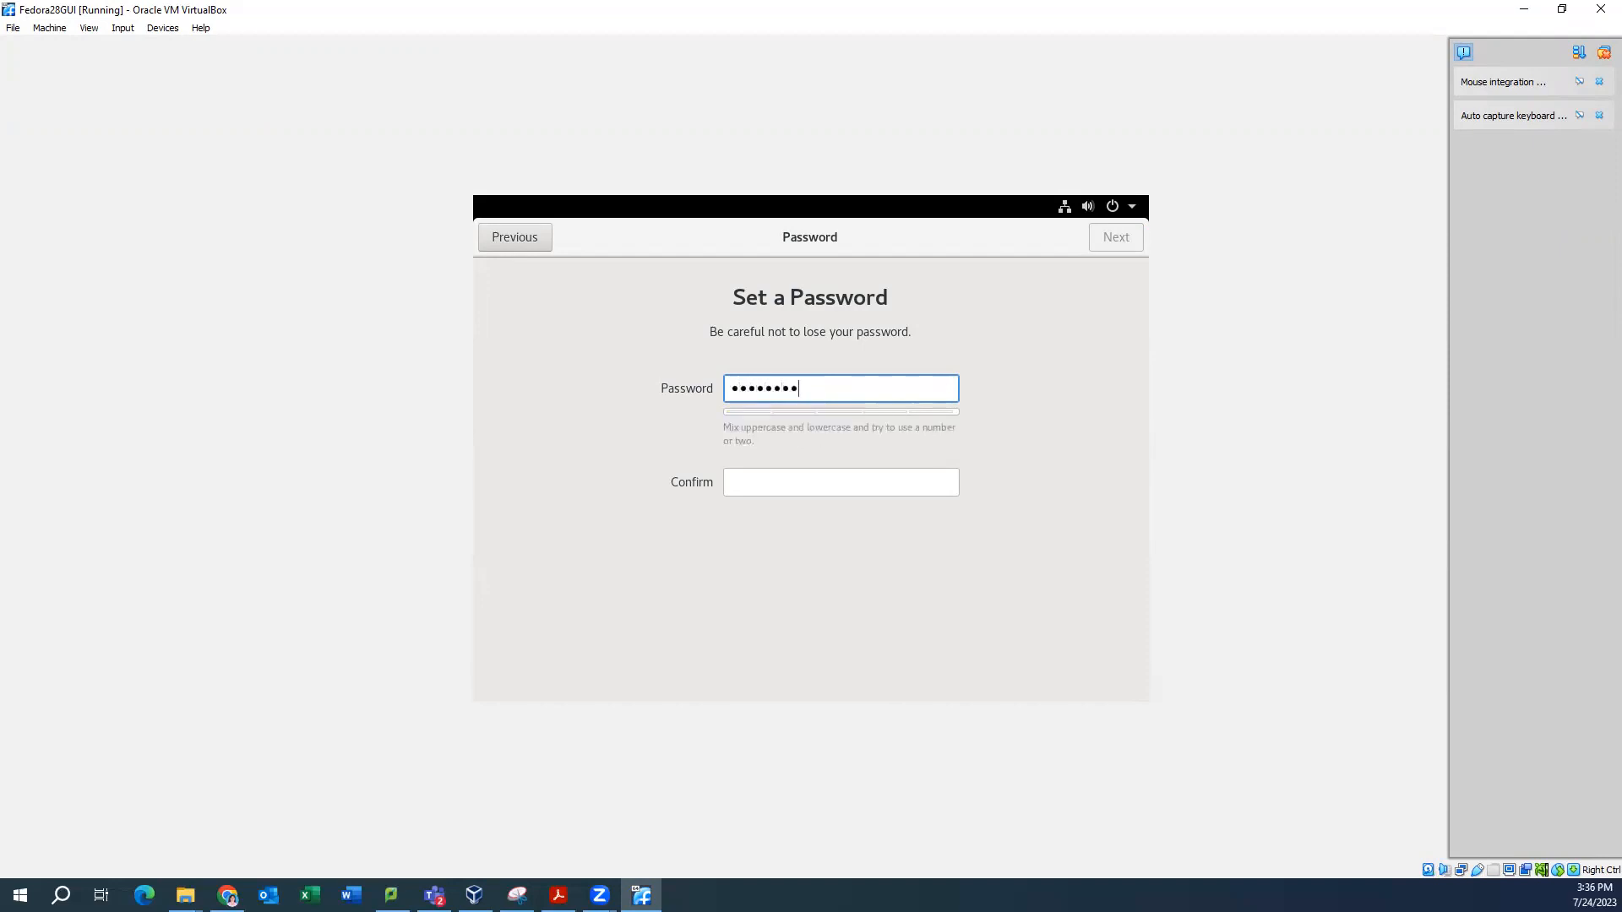
{"action": "left_click", "coordinate": [825, 480]}
{"action": "type", "text": "••••••••••"}
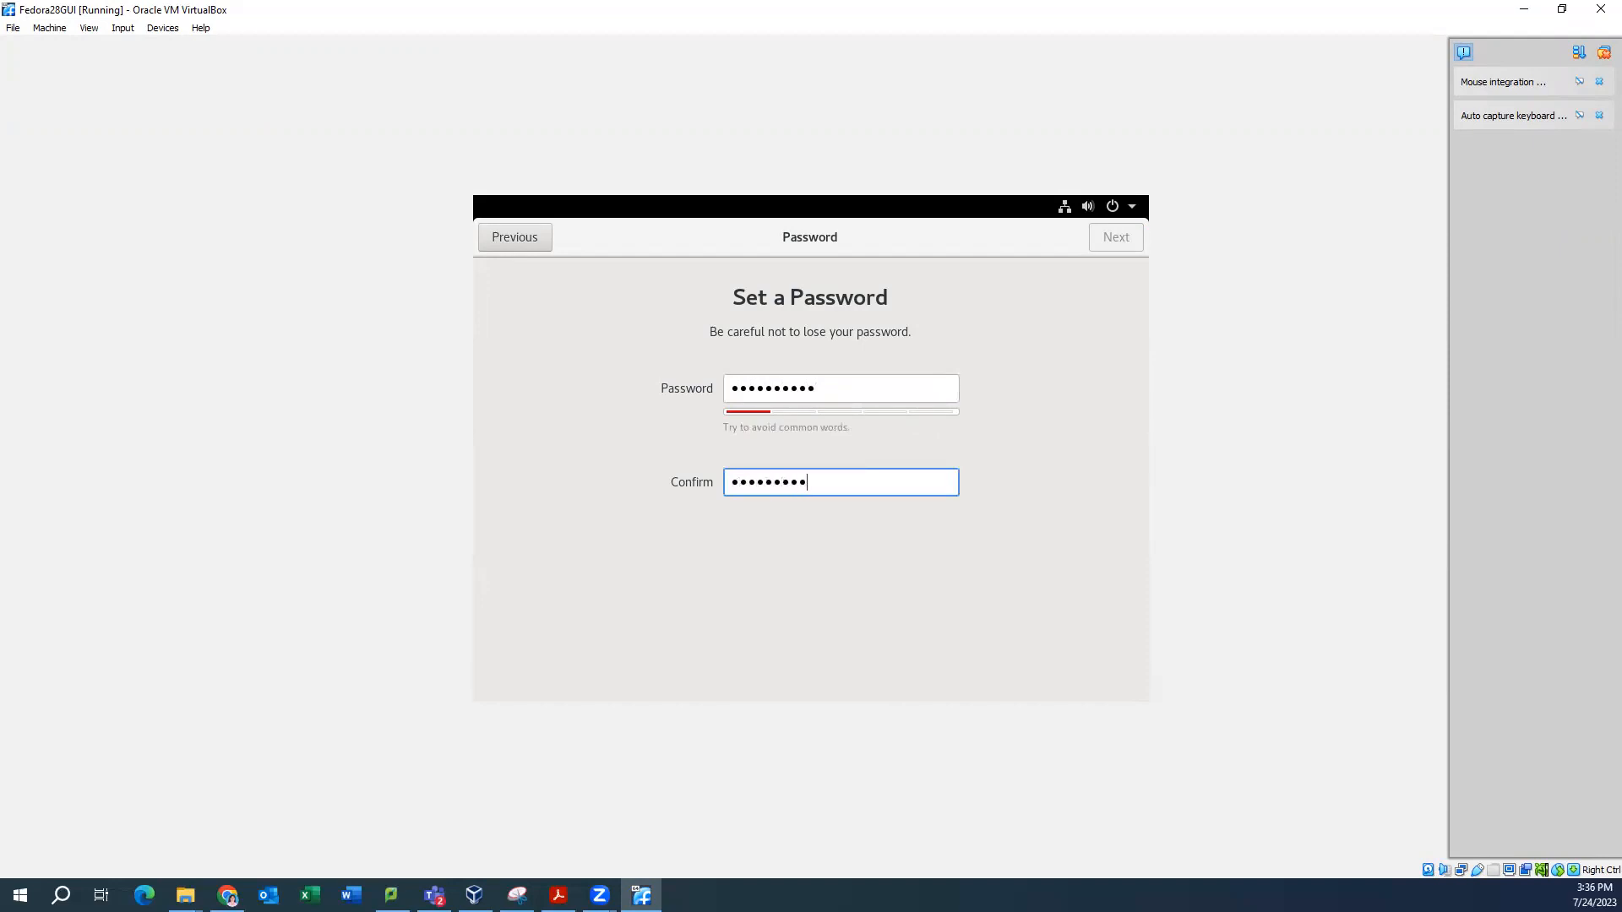
{"action": "left_click", "coordinate": [1119, 233]}
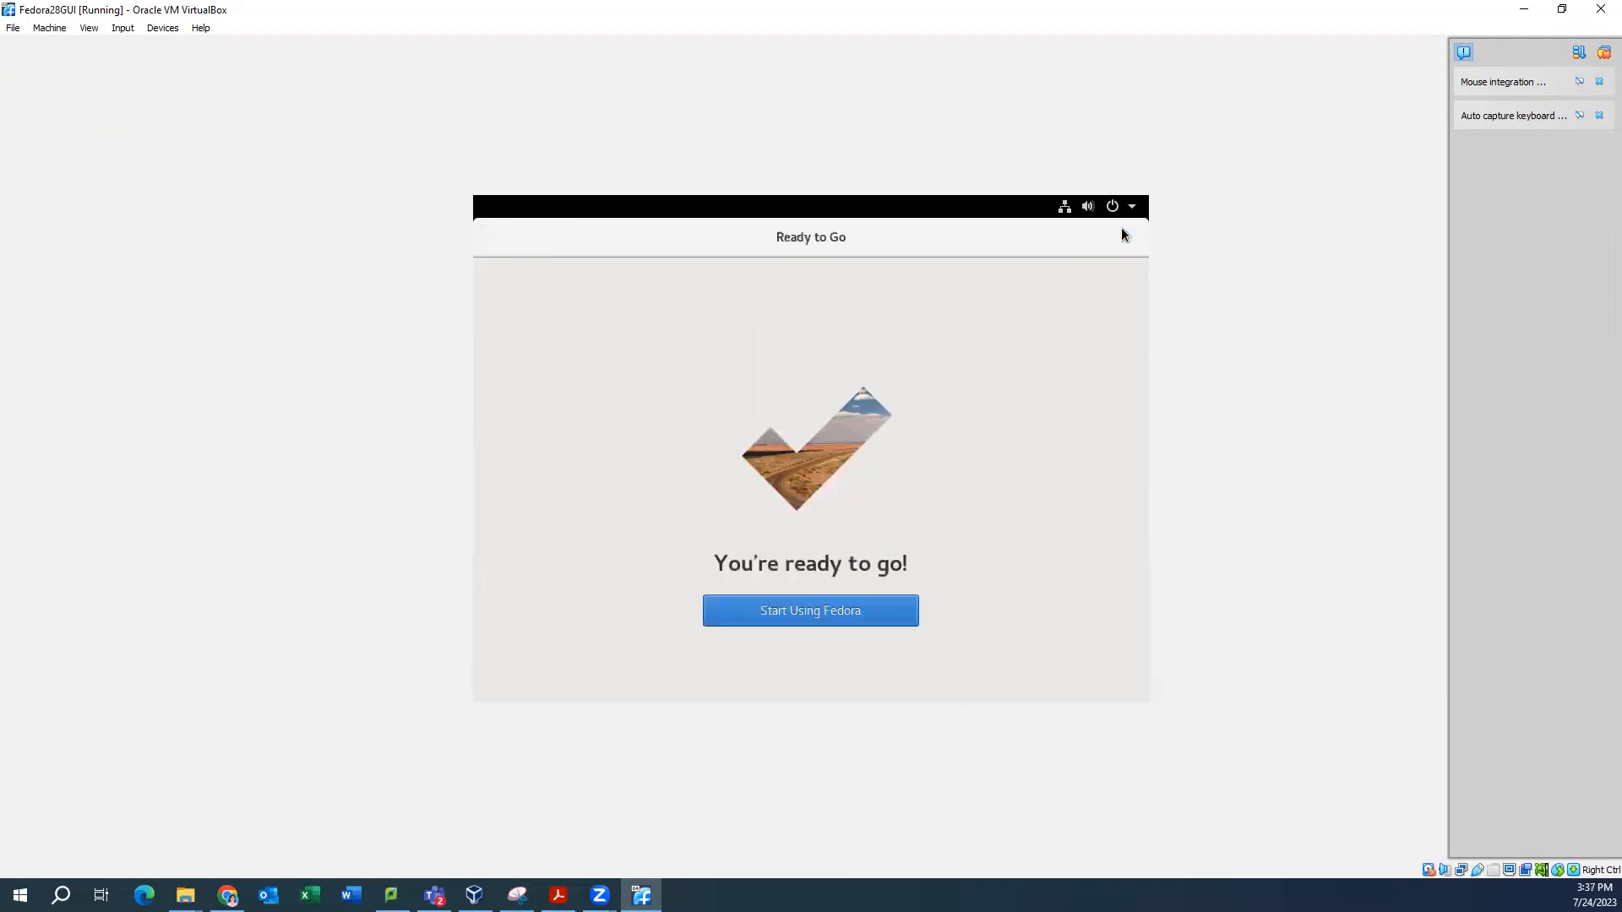
{"action": "left_click", "coordinate": [856, 608]}
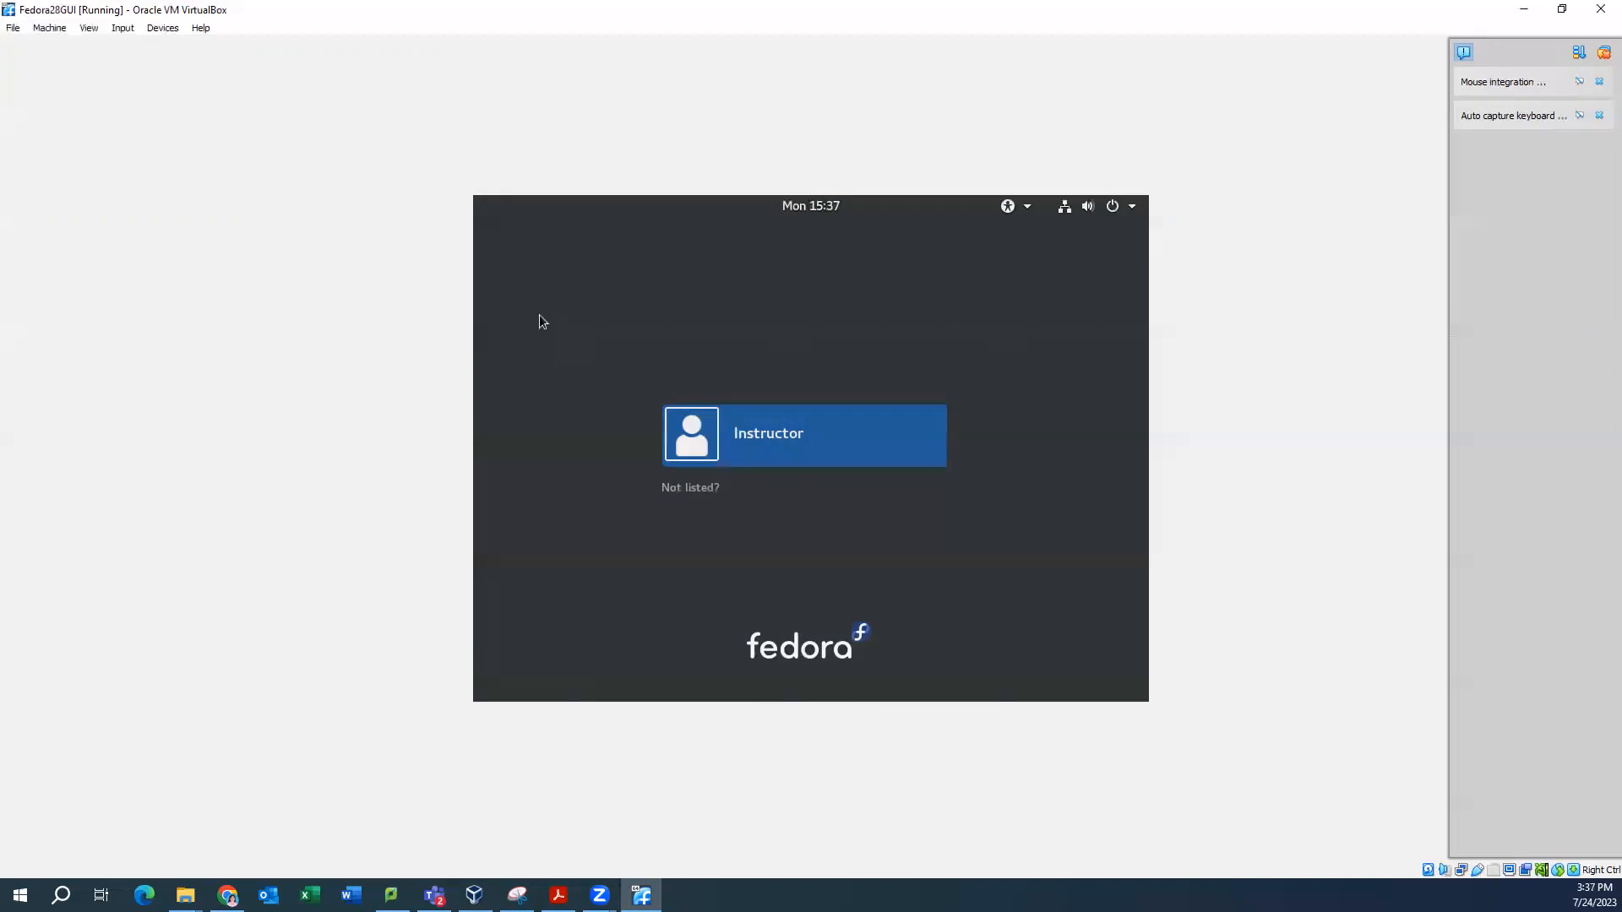
Sign in to the desktop as Instructor with the account password and close the Help window
{"action": "left_click", "coordinate": [824, 435]}
{"action": "type", "text": "••••••"}
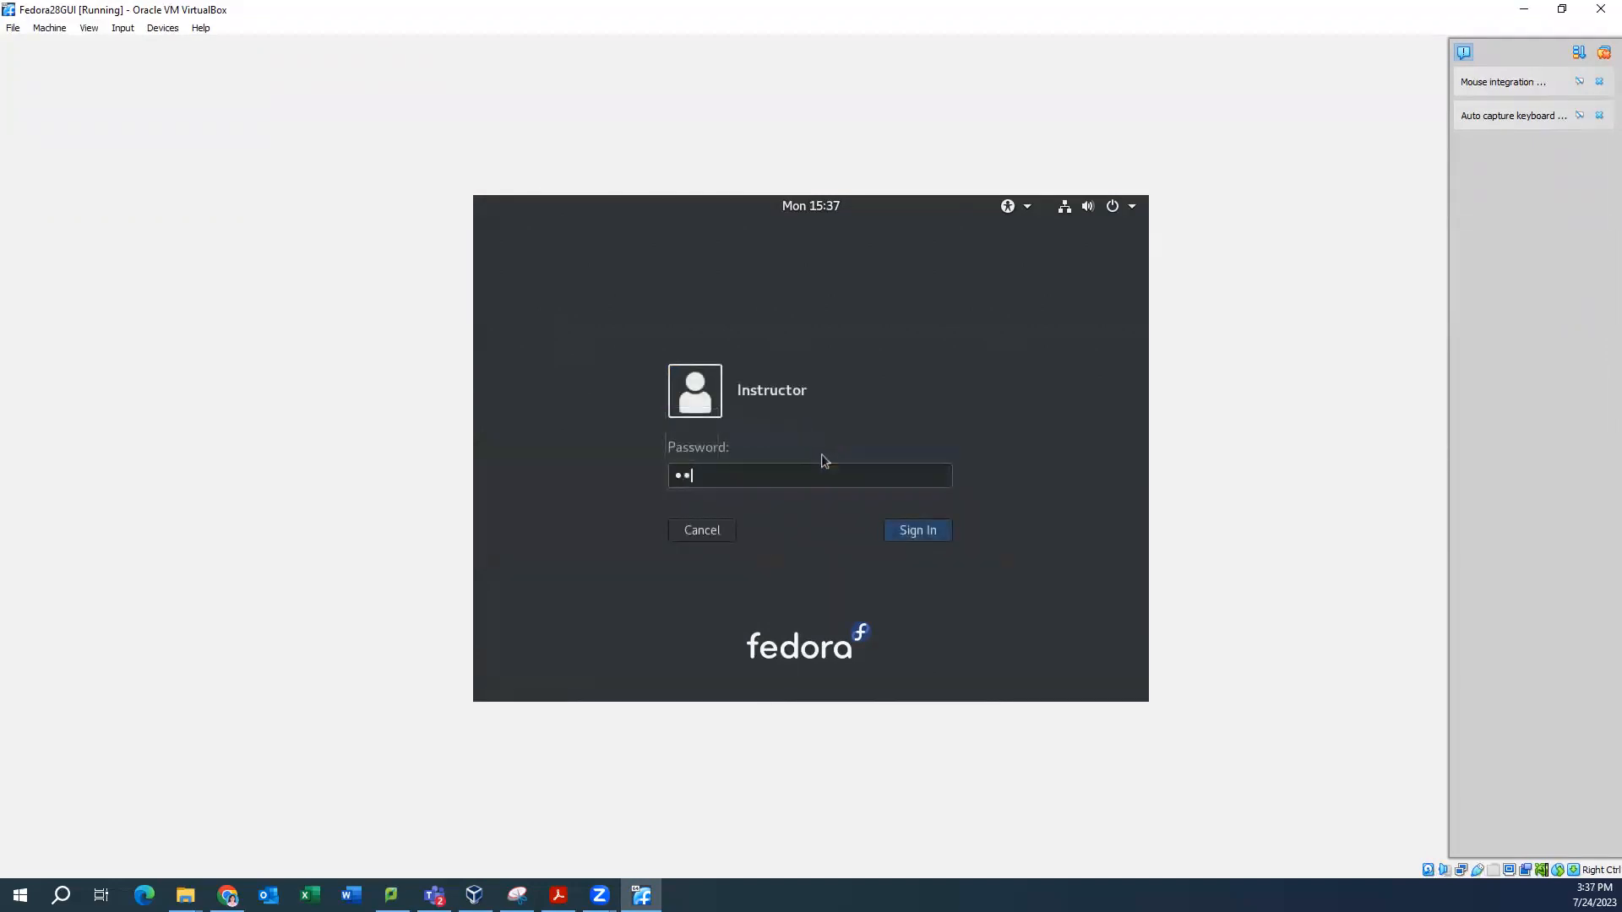
{"action": "type", "text": "•••"}
{"action": "key", "text": "Return"}
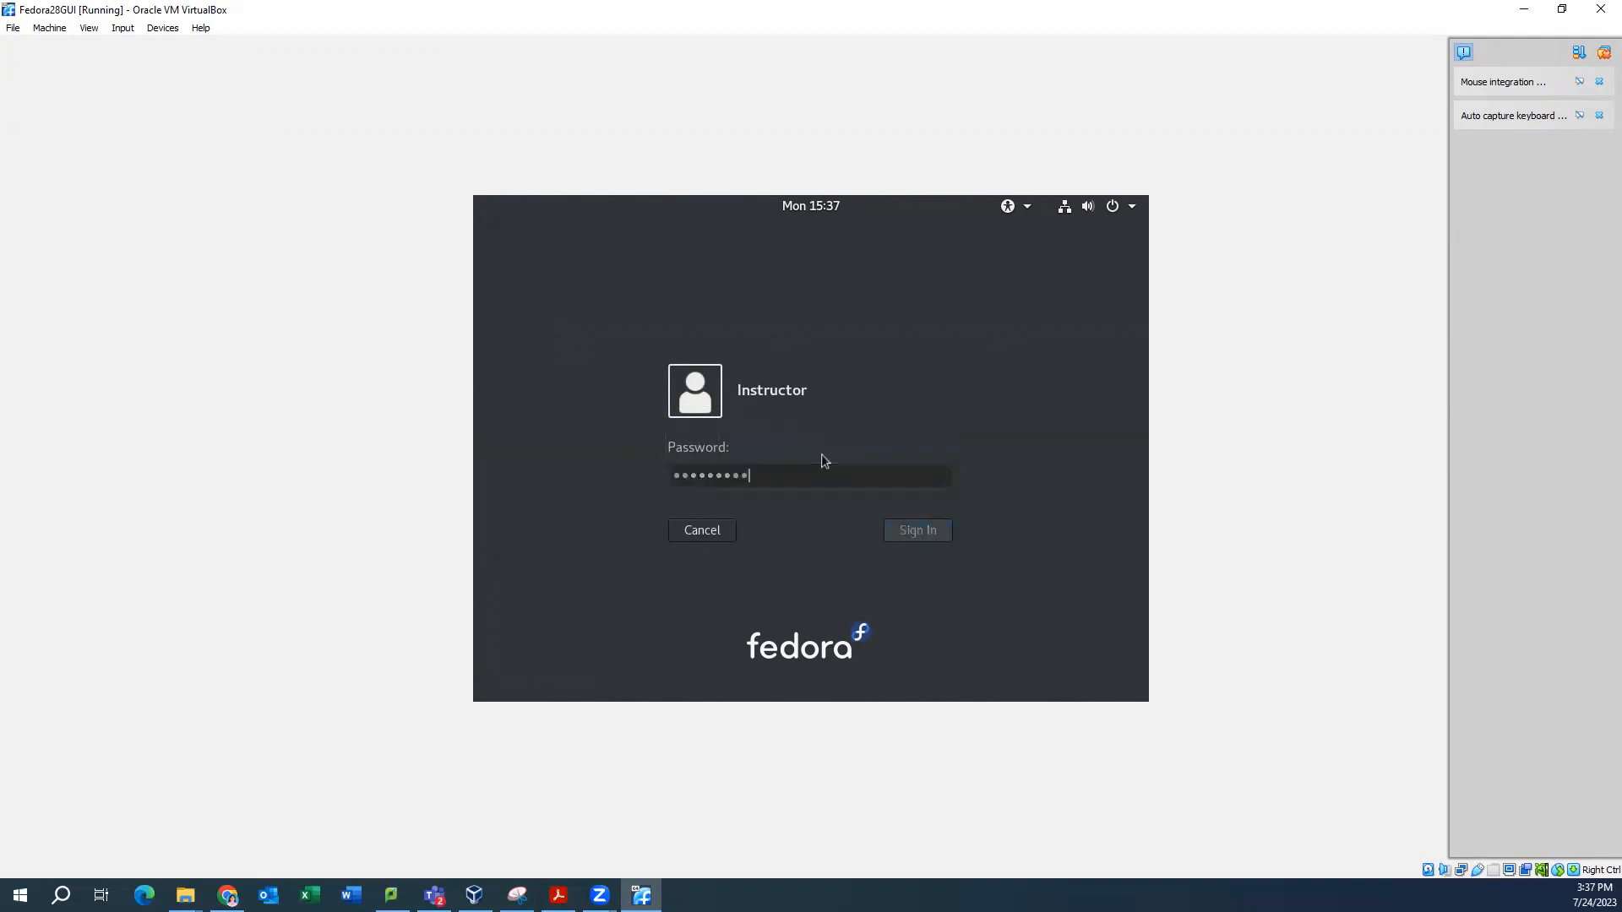
{"action": "type", "text": "•••••••••"}
{"action": "key", "text": "Return"}
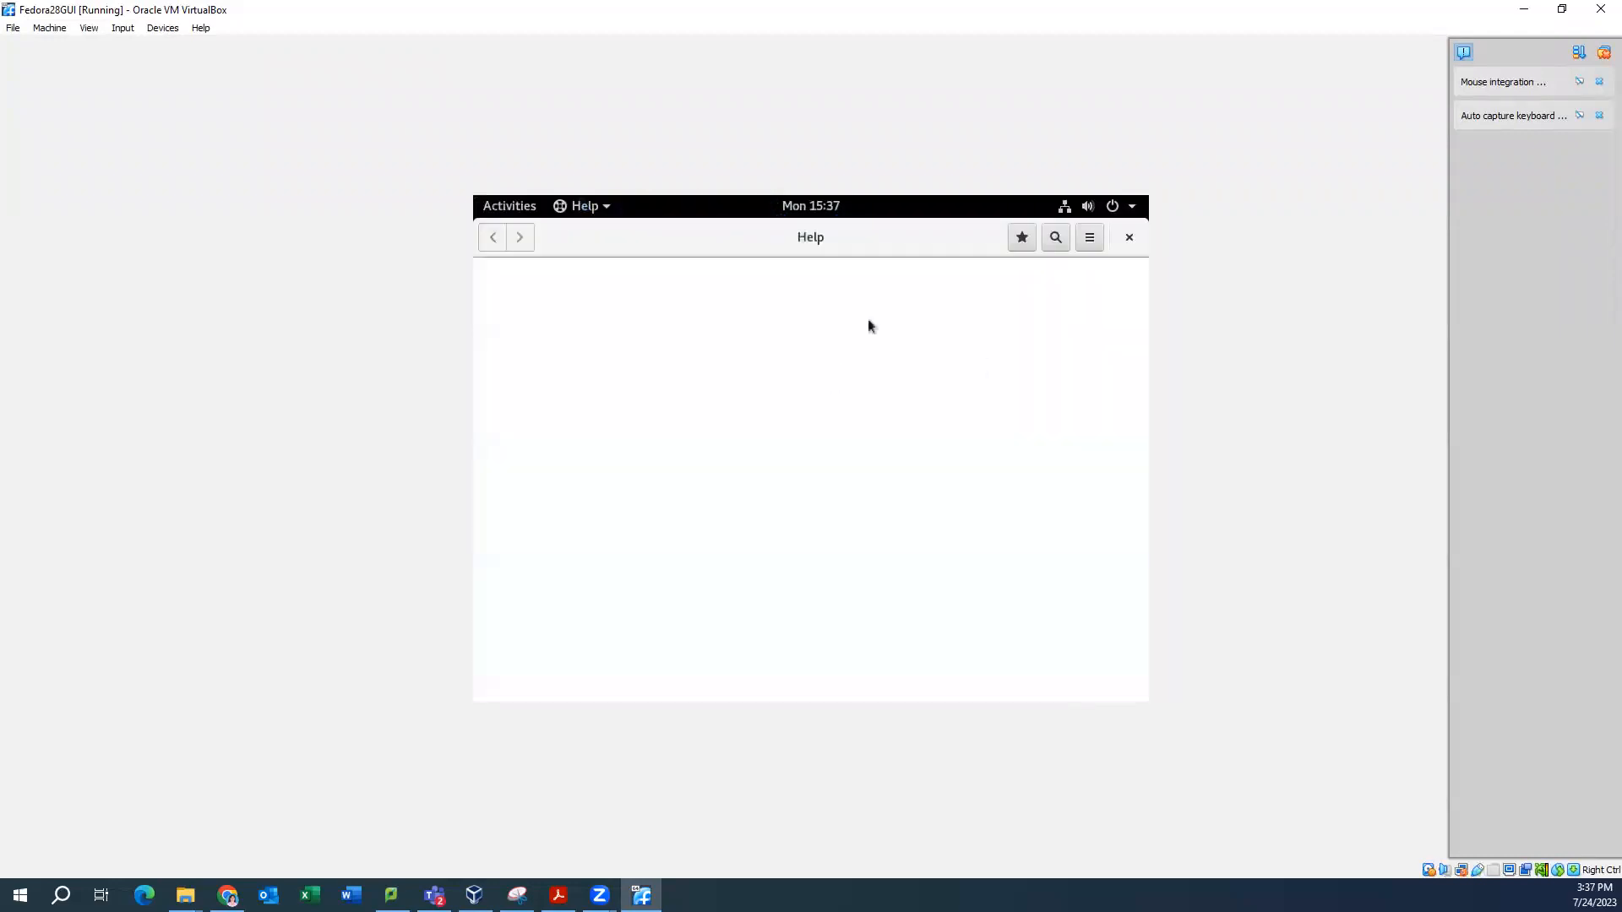
{"action": "left_click", "coordinate": [1130, 240]}
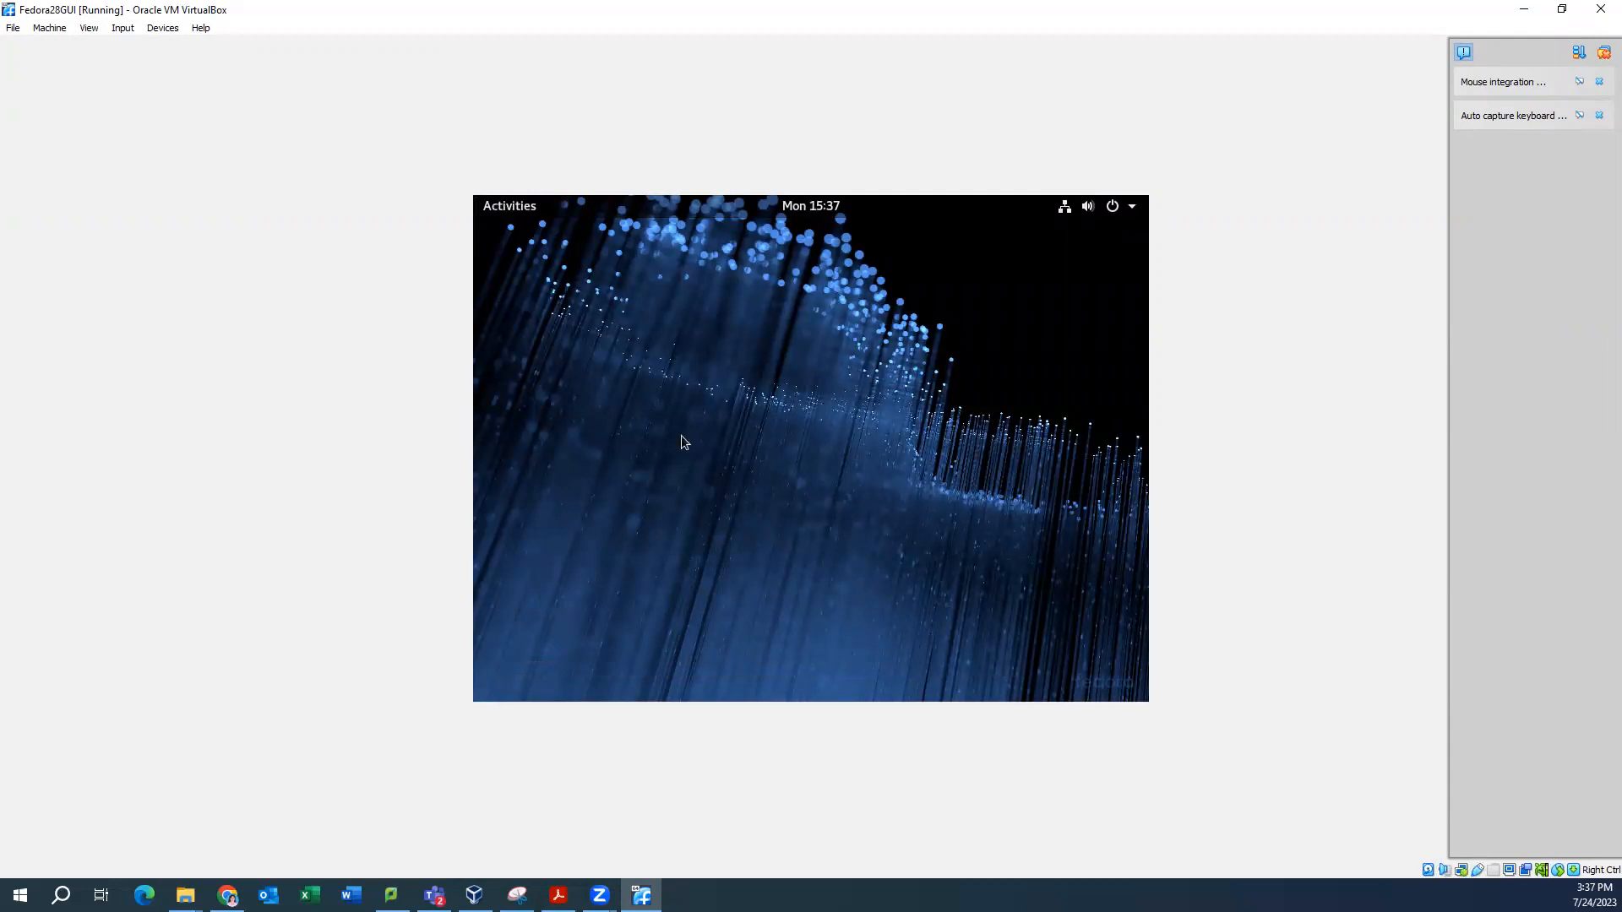
Switch to the tty4 text console and log in as instructor with the account password
{"action": "key", "text": "ctrl+alt+F4"}
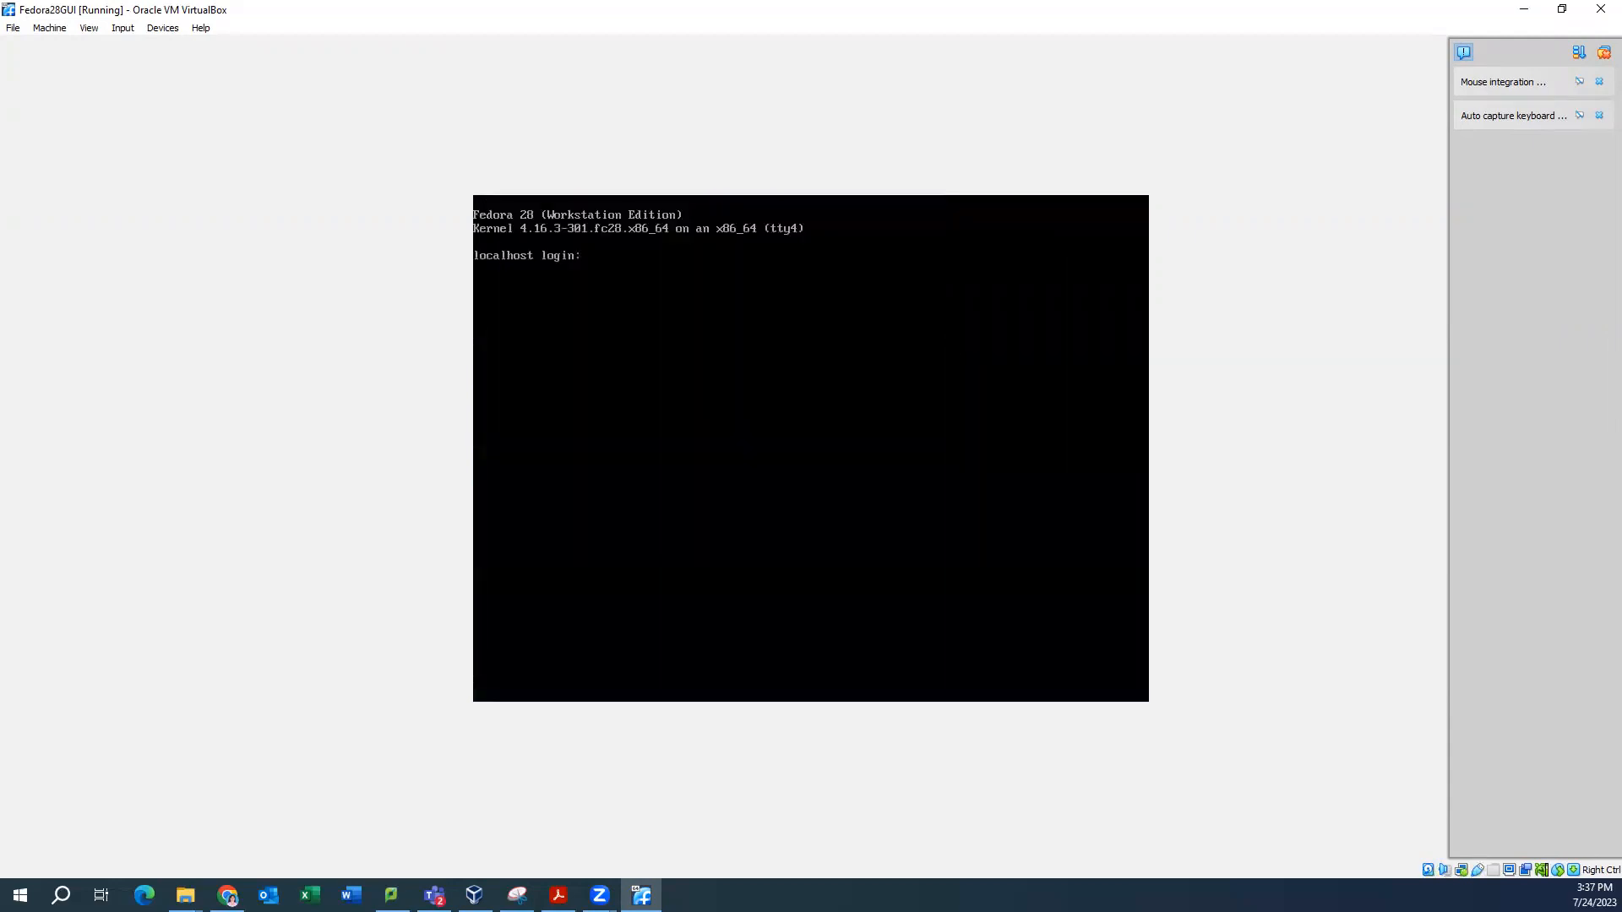
{"action": "type", "text": "nstructor"}
{"action": "key", "text": "Return"}
{"action": "key", "text": "Return"}
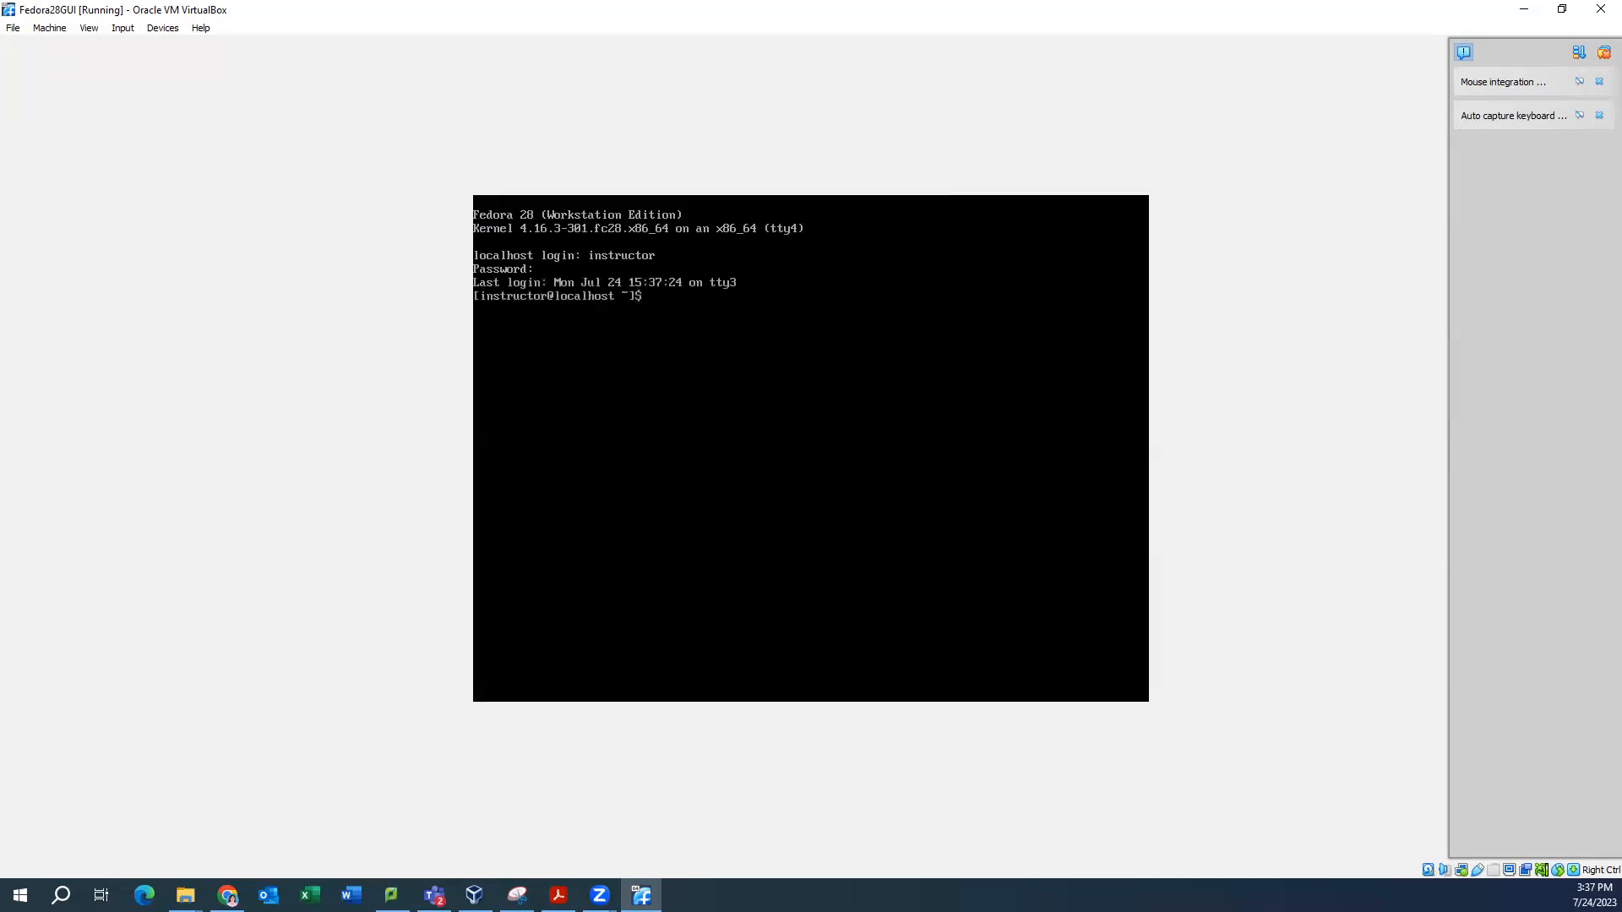
Try passwd root, and set the root password with sudo passwd root, entering the instructor account password and the new root password twice
{"action": "type", "text": "passwd root"}
{"action": "key", "text": "Return"}
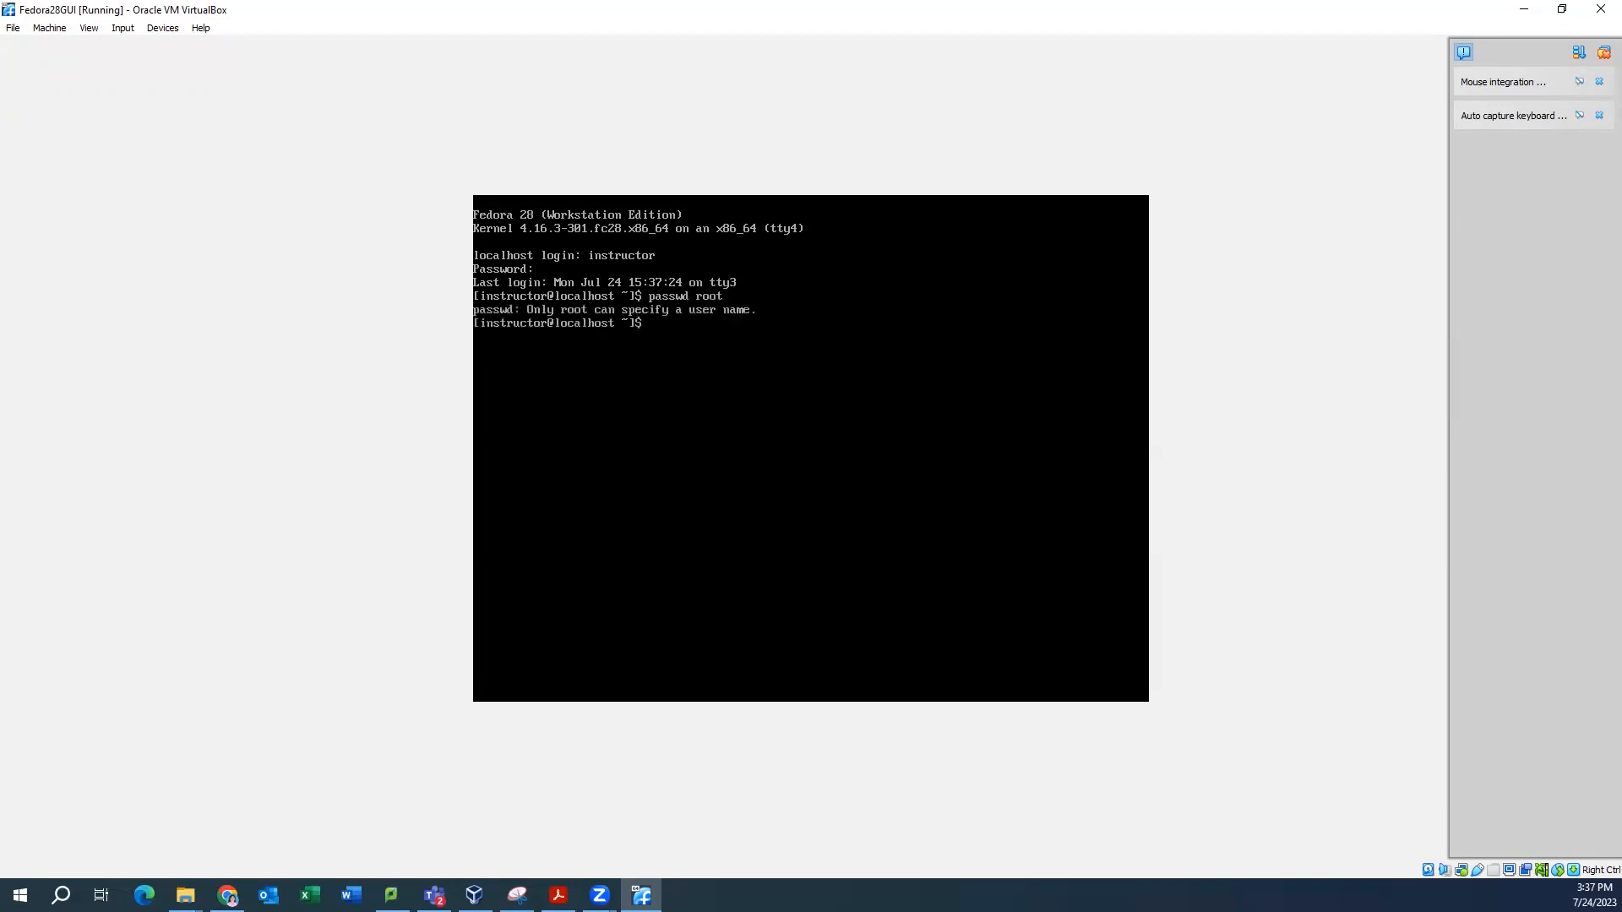
{"action": "type", "text": "sudo passwd root"}
{"action": "key", "text": "Return"}
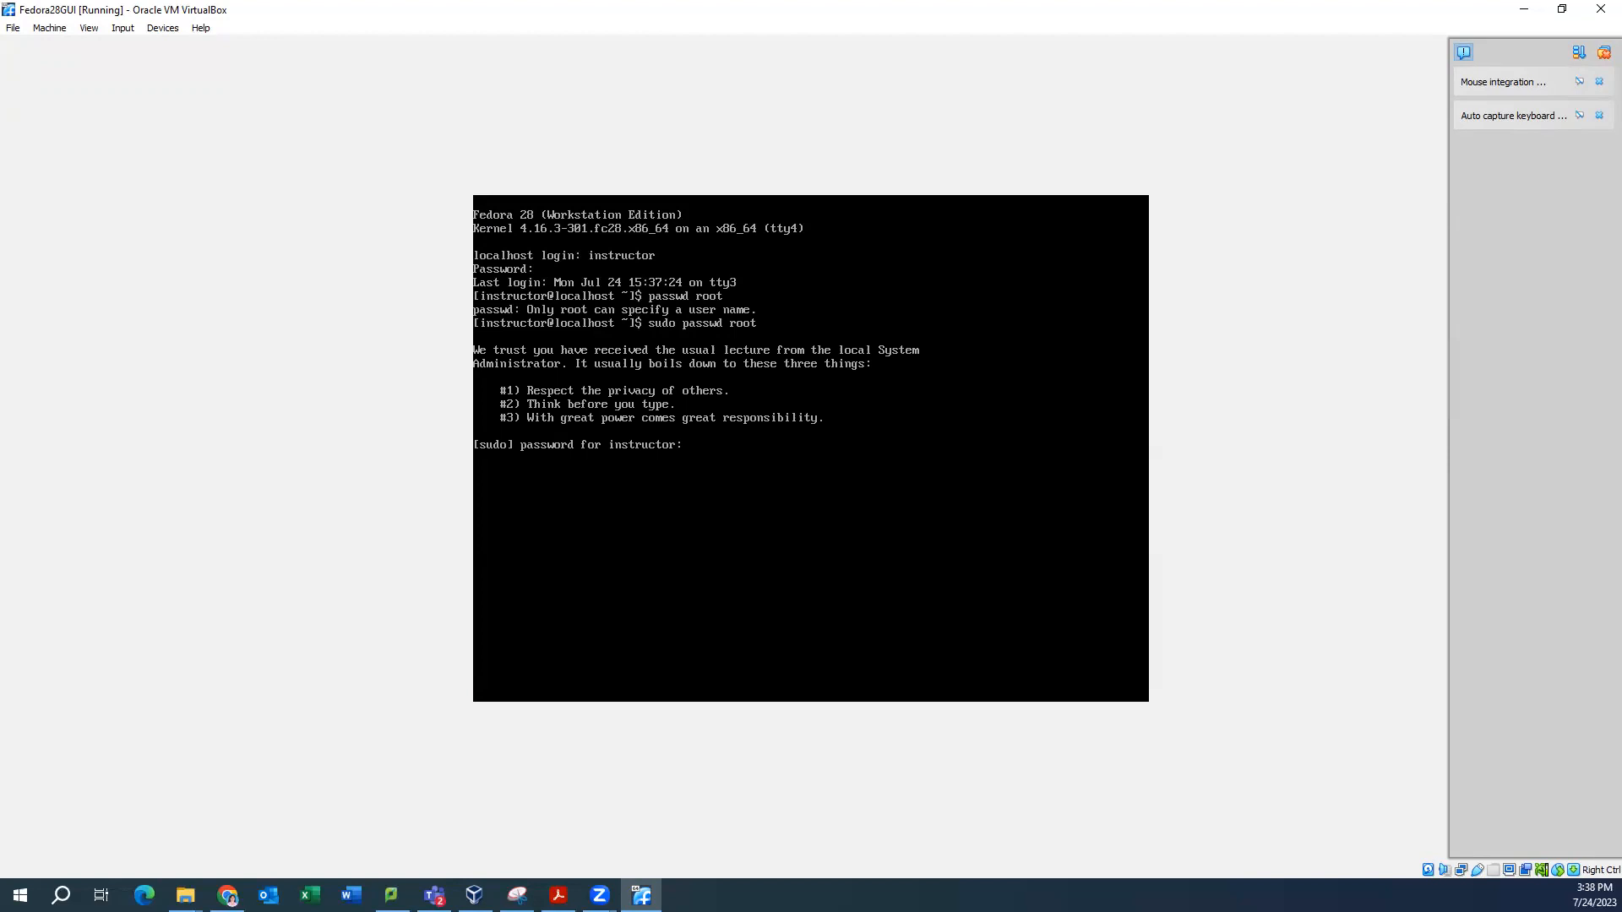
{"action": "key", "text": "Return"}
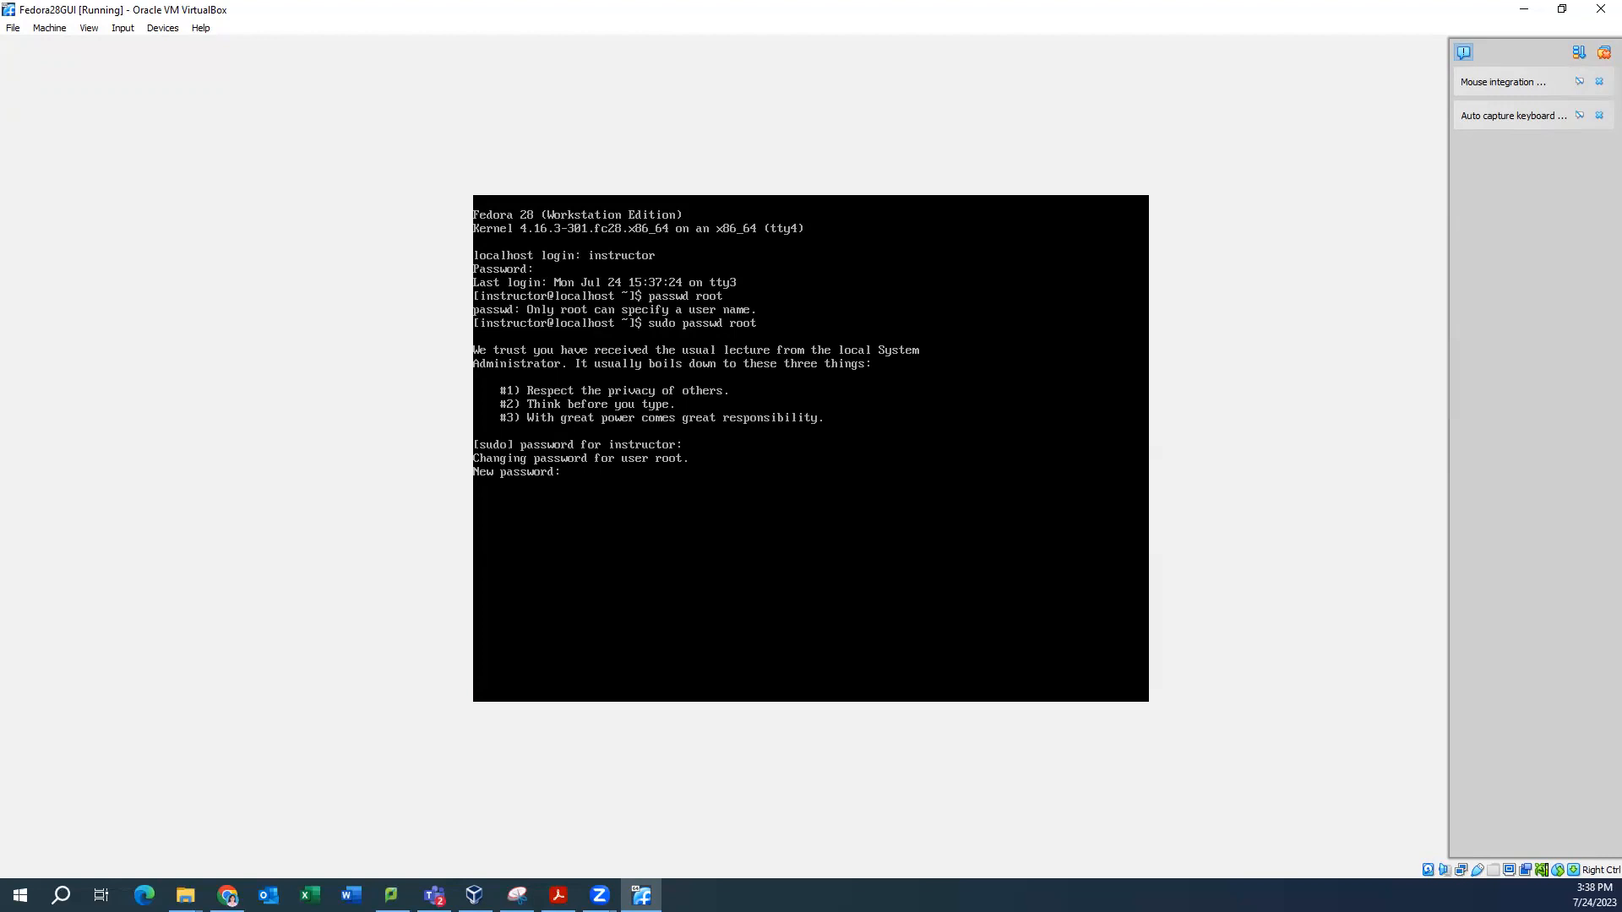
{"action": "key", "text": "Return"}
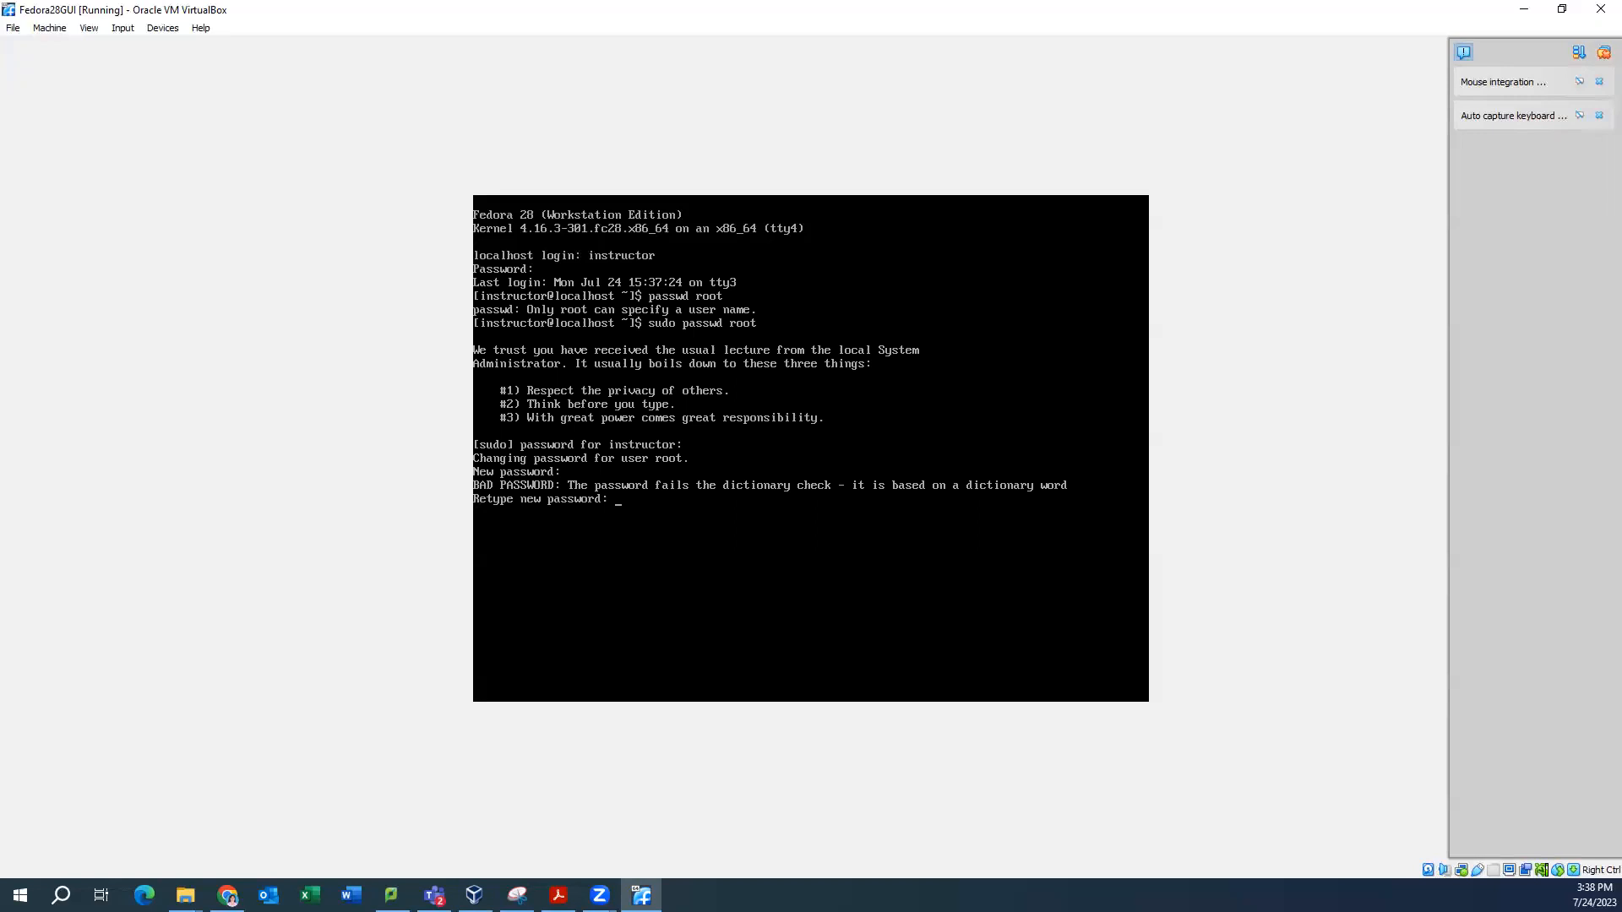
{"action": "key", "text": "Return"}
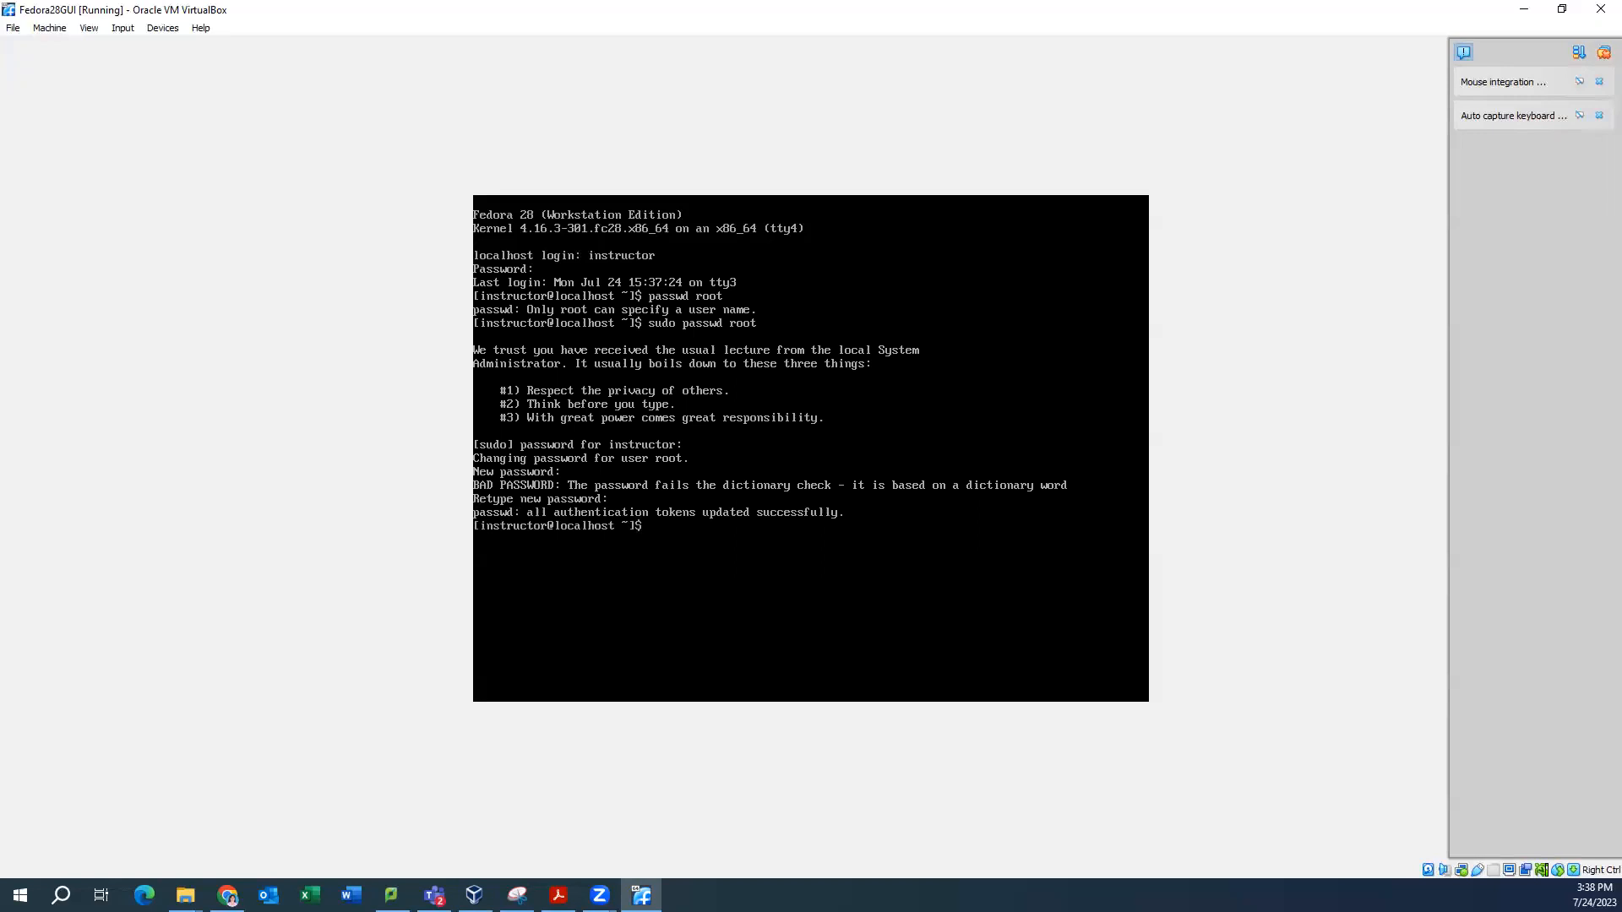